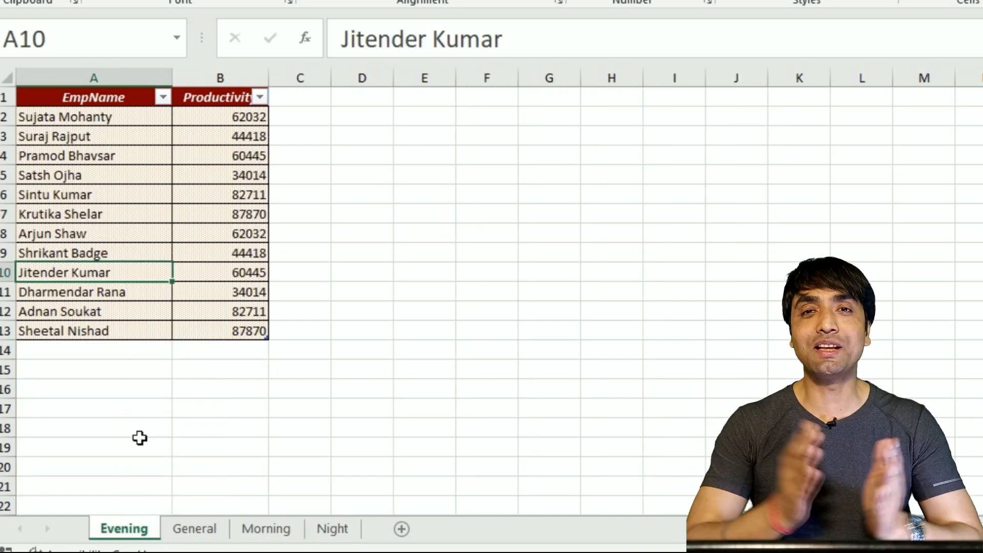
Step: Name the table on the Evening sheet Evening_Shift
{"action": "left_click", "coordinate": [116, 224]}
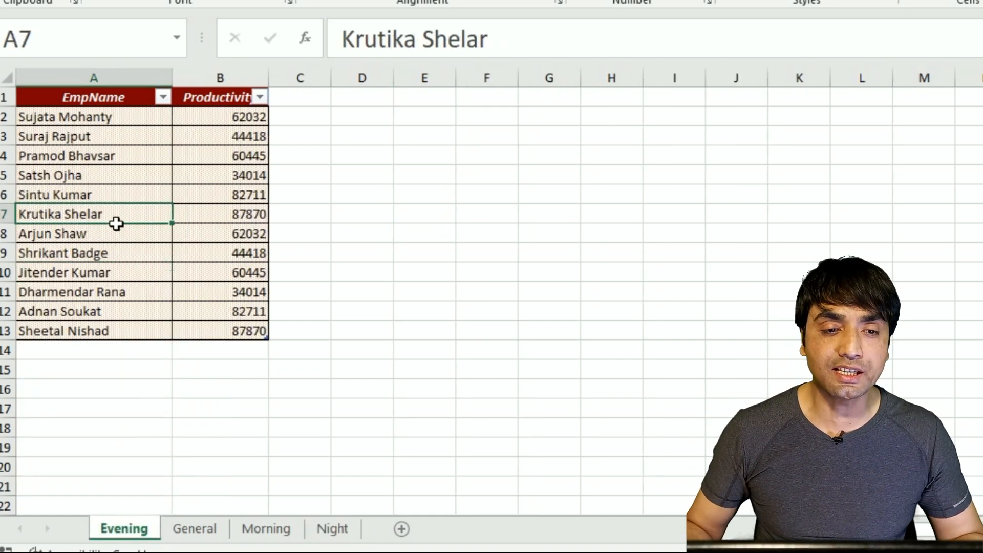
{"action": "left_click", "coordinate": [127, 156]}
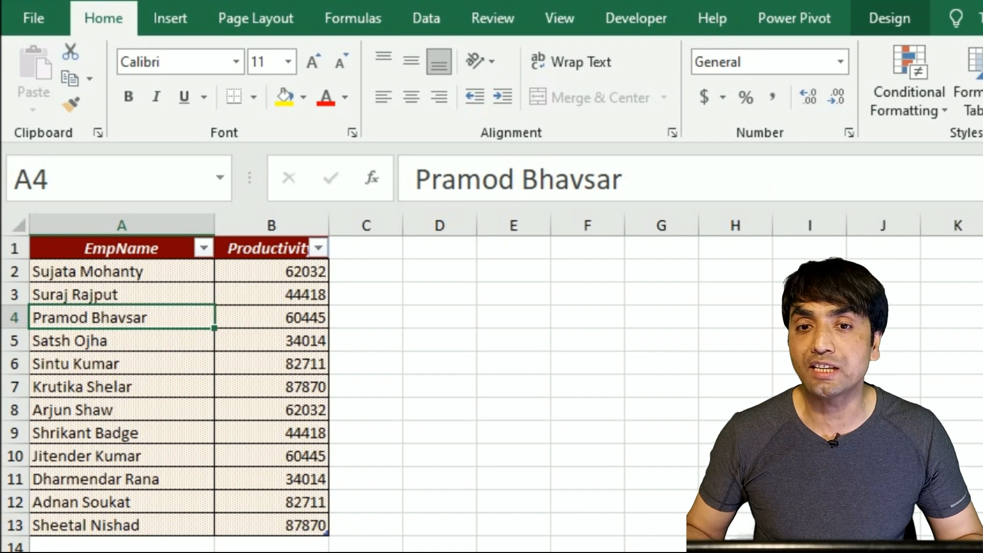
{"action": "left_click", "coordinate": [893, 23]}
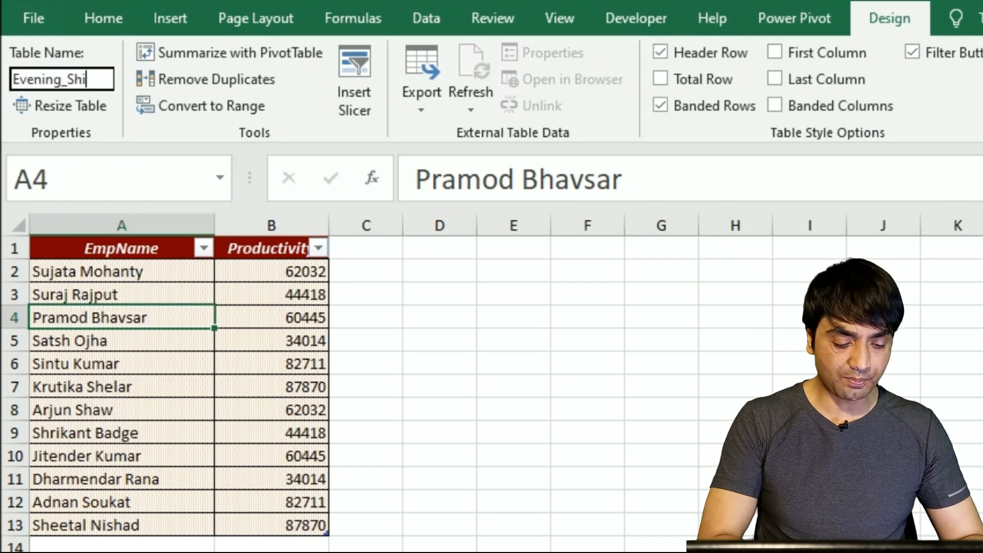
{"action": "type", "text": "ft"}
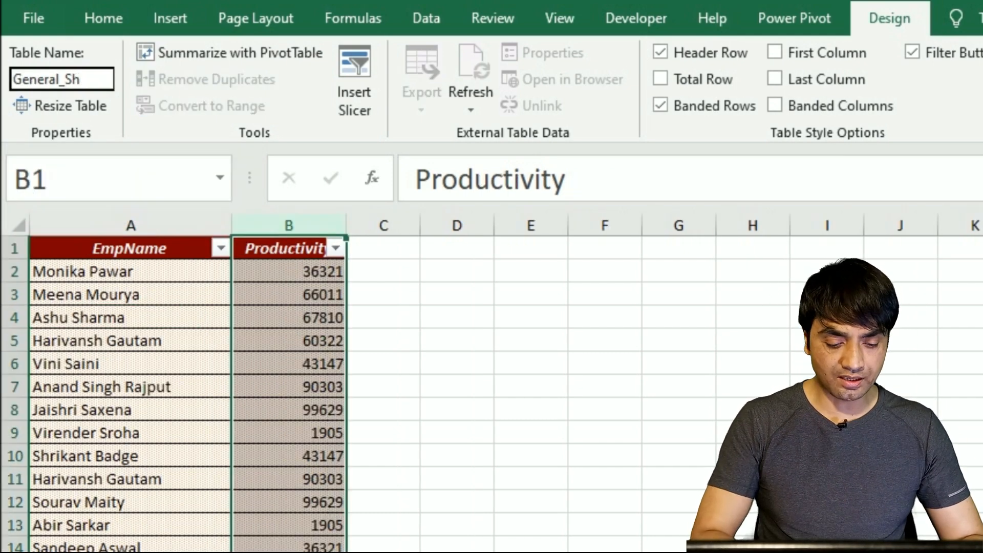
Step: Name the tables on the General, Morning and Night sheets General_Shift, Morning_Shift and Night_Shift
{"action": "type", "text": "ift"}
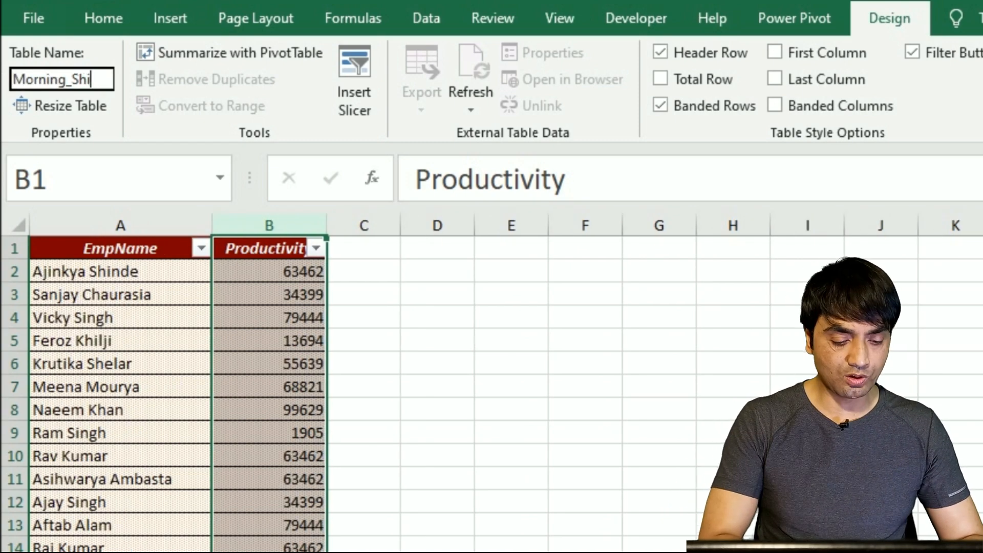
{"action": "type", "text": "ft"}
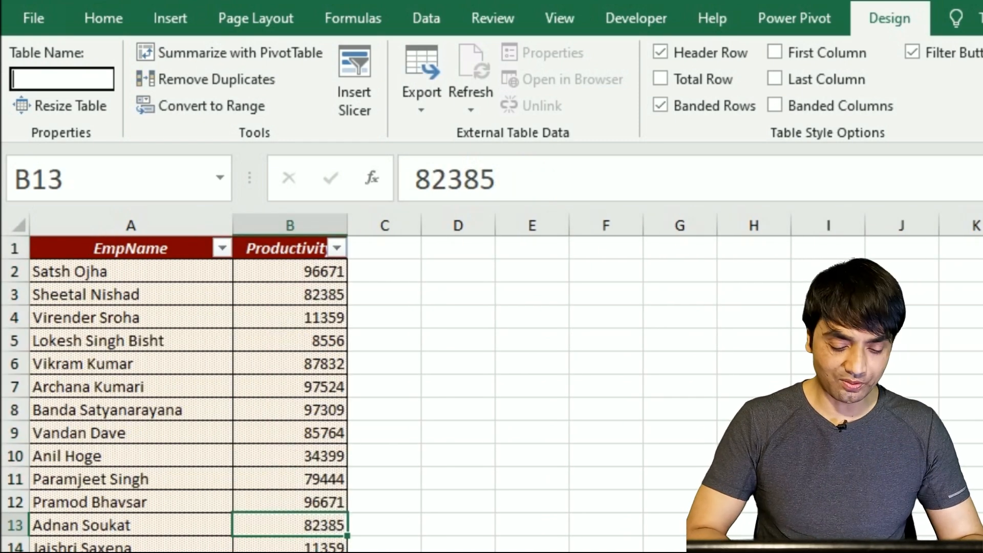
{"action": "type", "text": "Night_"}
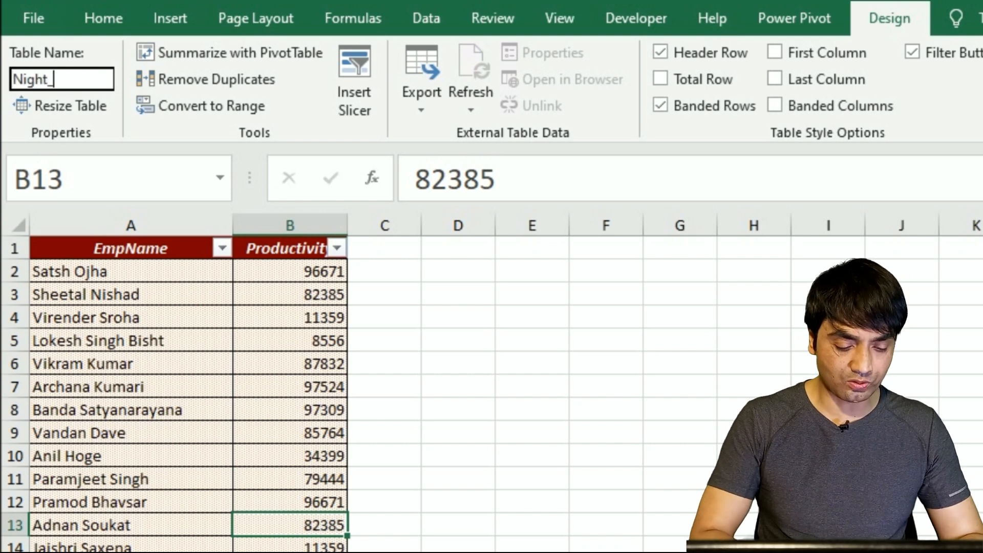
{"action": "type", "text": "Shift"}
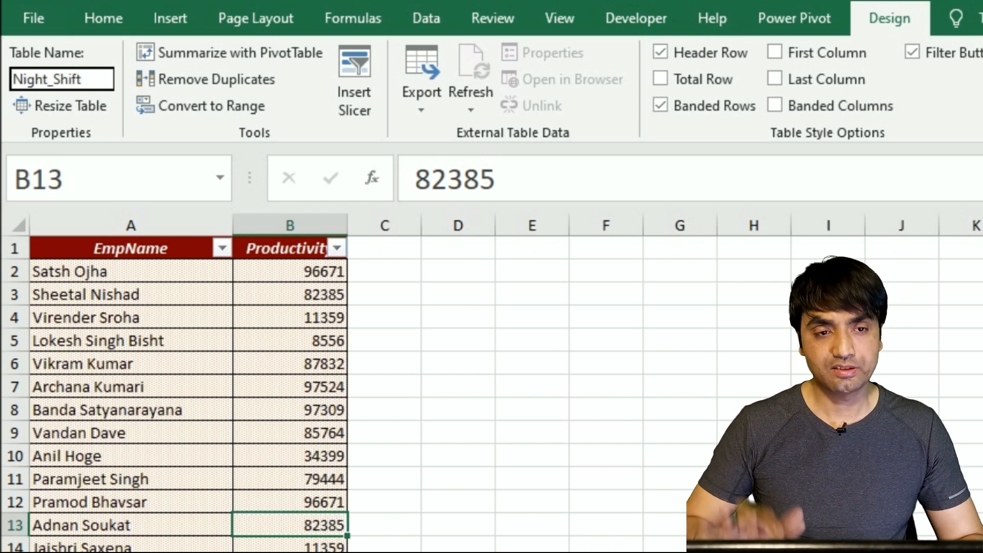
{"action": "key", "text": "Return"}
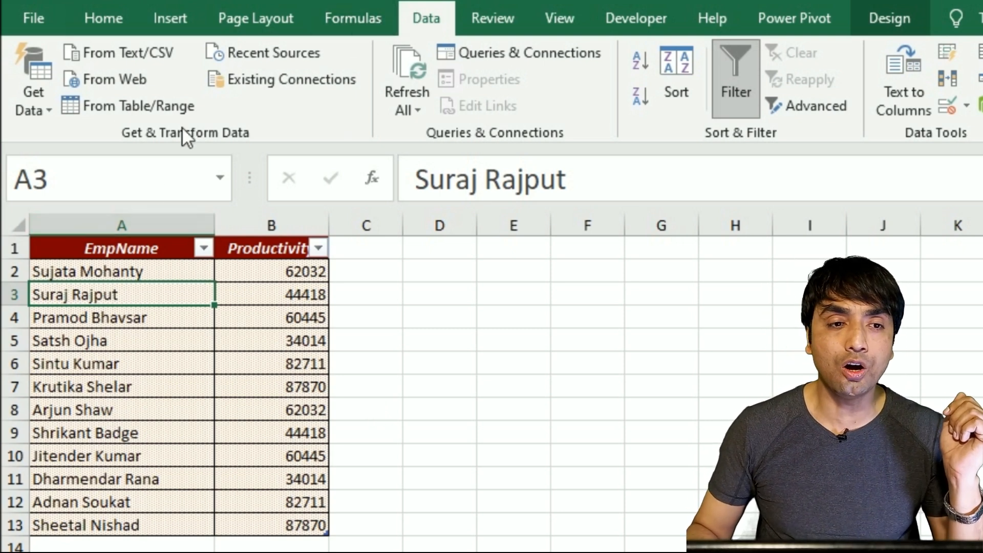
Step: Create a blank query from the other data sources in the Power Query Editor
{"action": "left_click", "coordinate": [47, 114]}
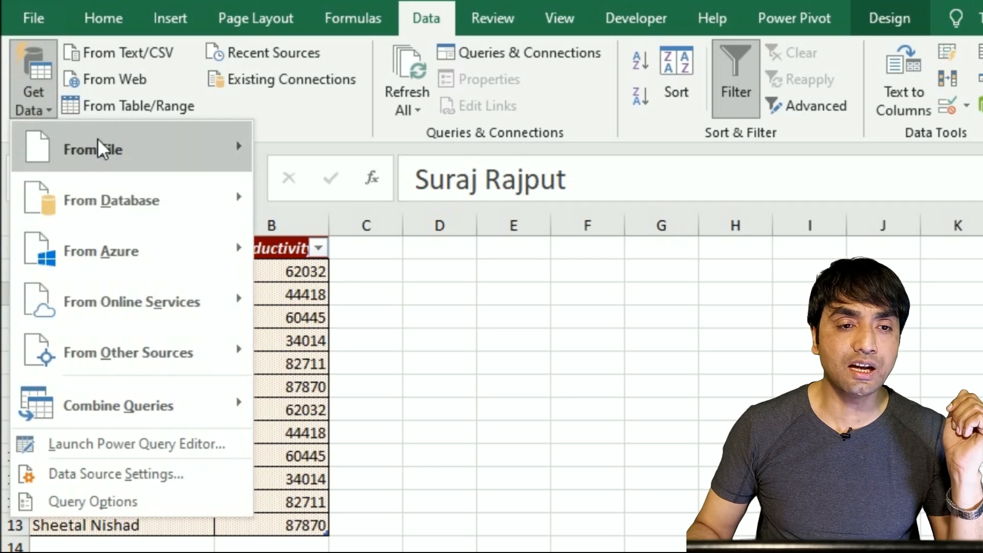
{"action": "mouse_move", "coordinate": [141, 152]}
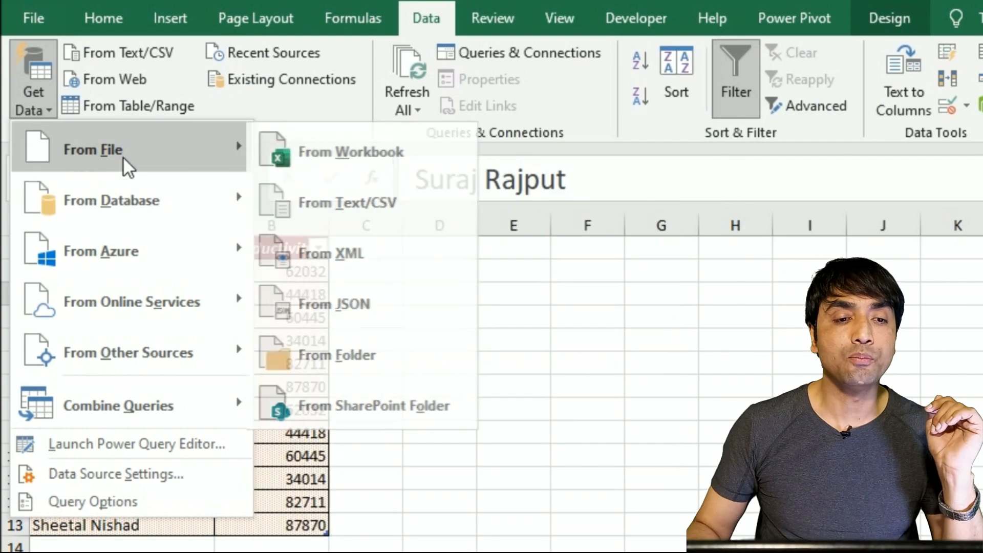
{"action": "mouse_move", "coordinate": [128, 355]}
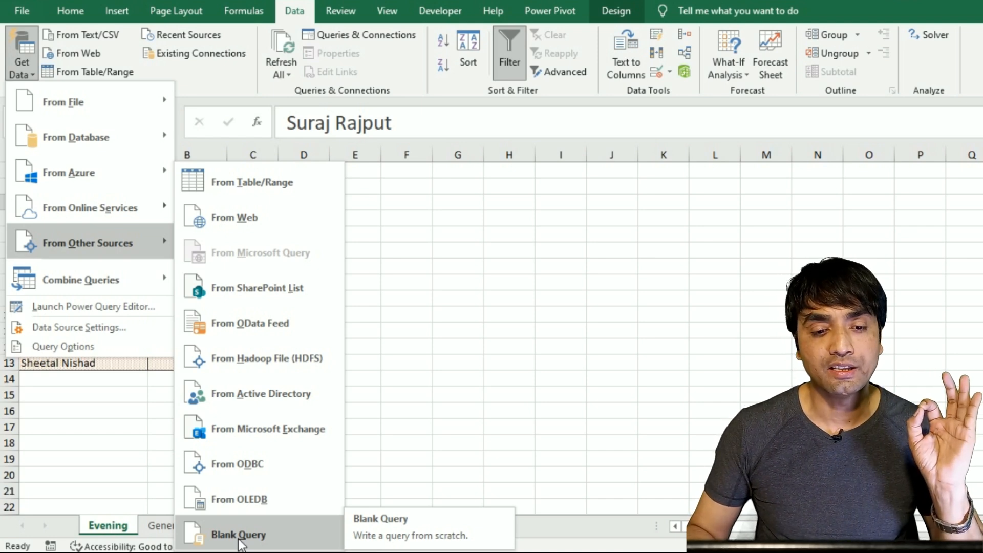
{"action": "left_click", "coordinate": [239, 535]}
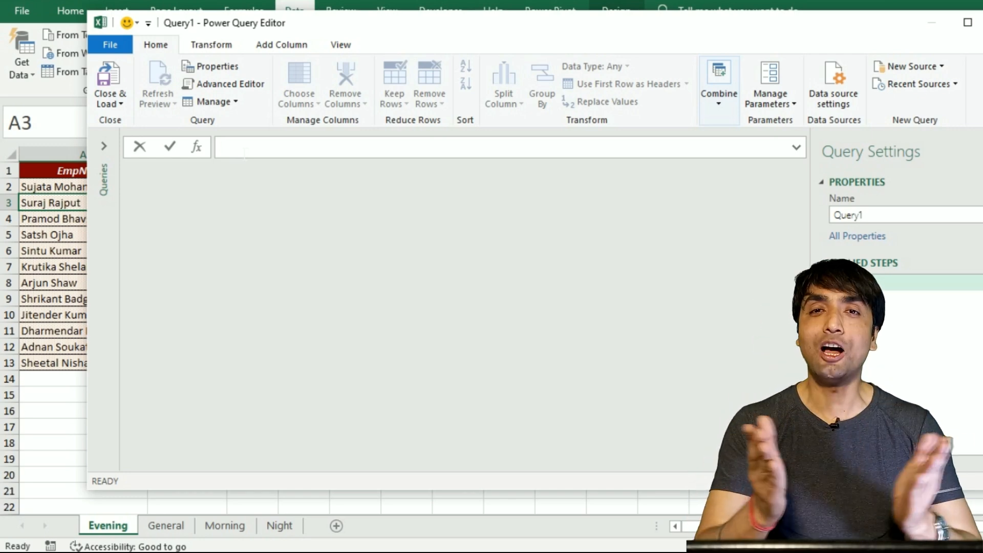
Step: Enter the query formula =Excel.CurrentWorkbook() to list all tables of the current workbook
{"action": "left_click", "coordinate": [245, 153]}
{"action": "type", "text": "="}
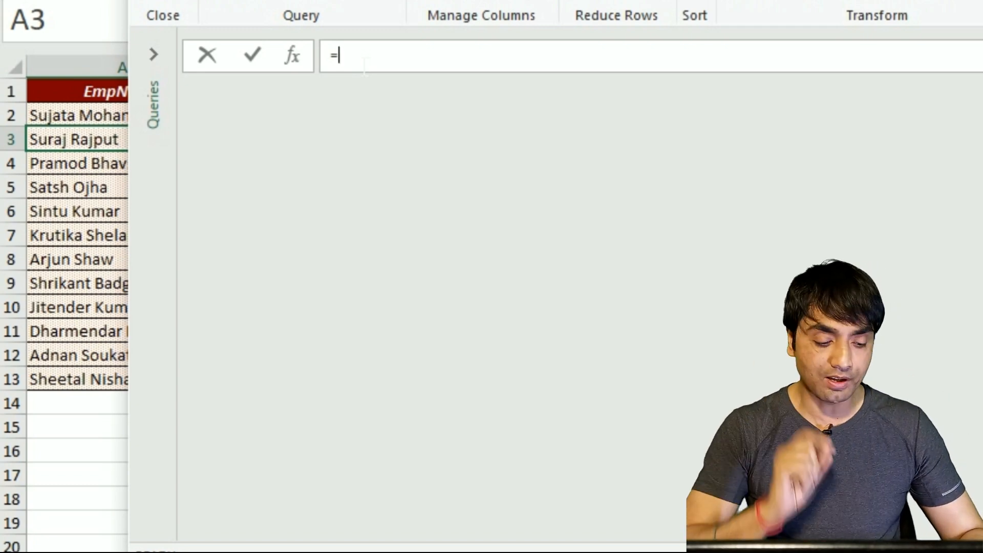
{"action": "type", "text": "Exc"}
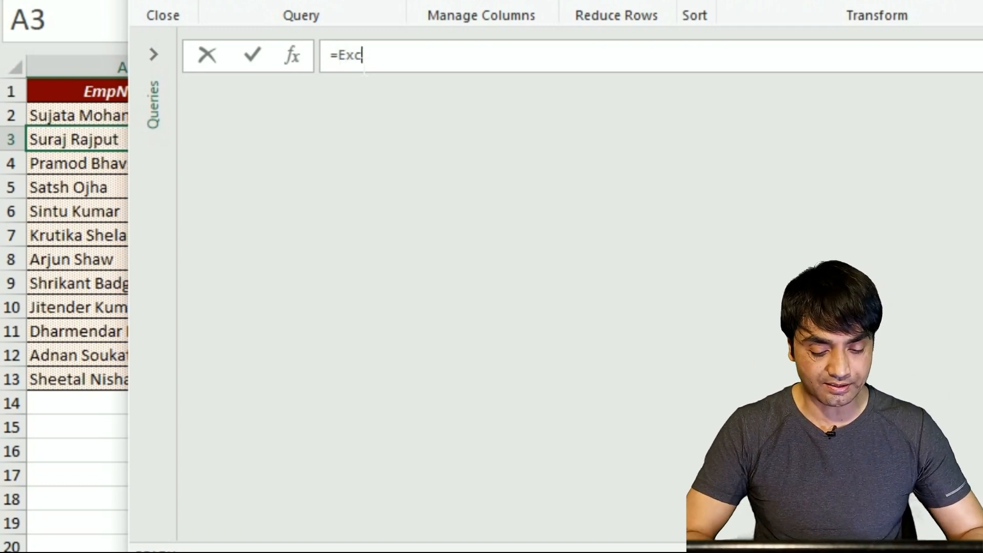
{"action": "type", "text": "el"}
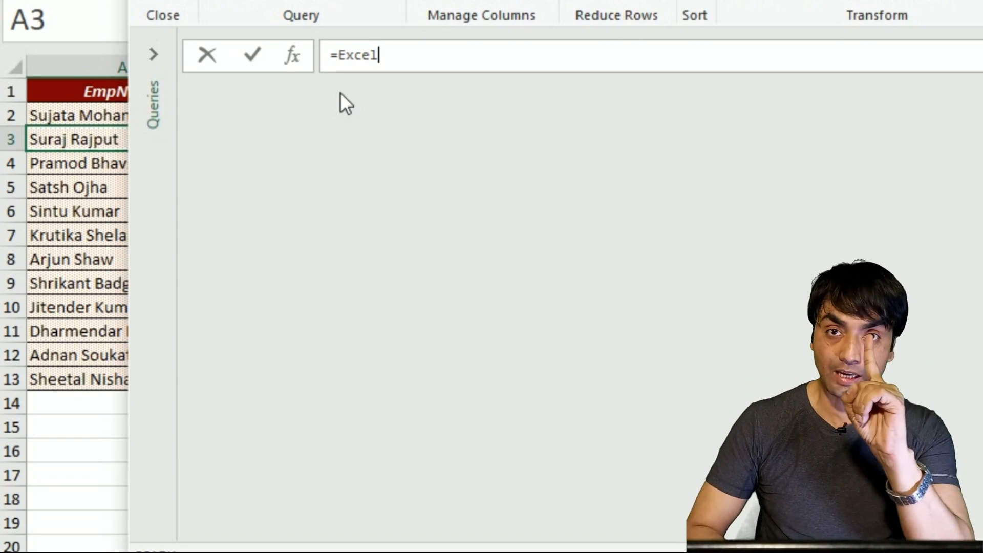
{"action": "type", "text": "."}
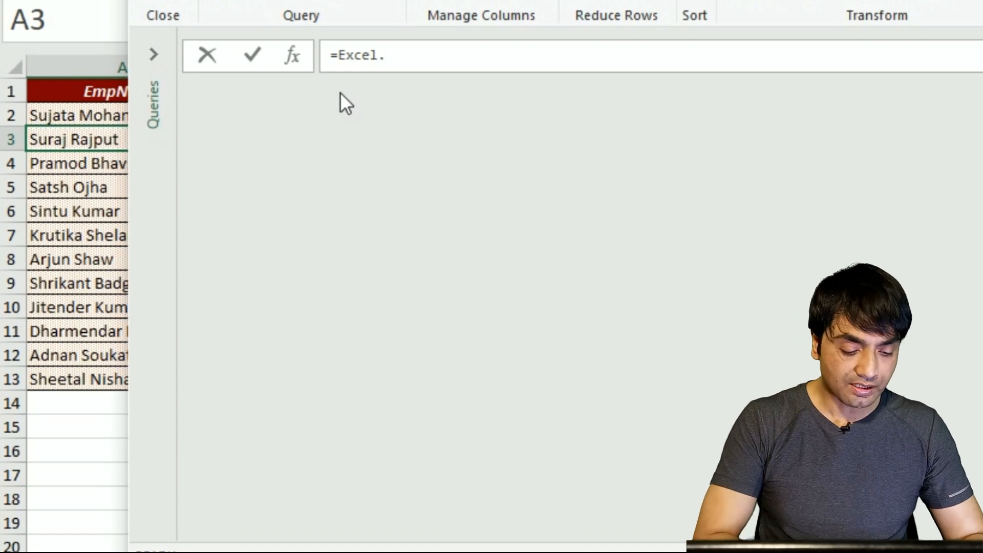
{"action": "type", "text": "Cu"}
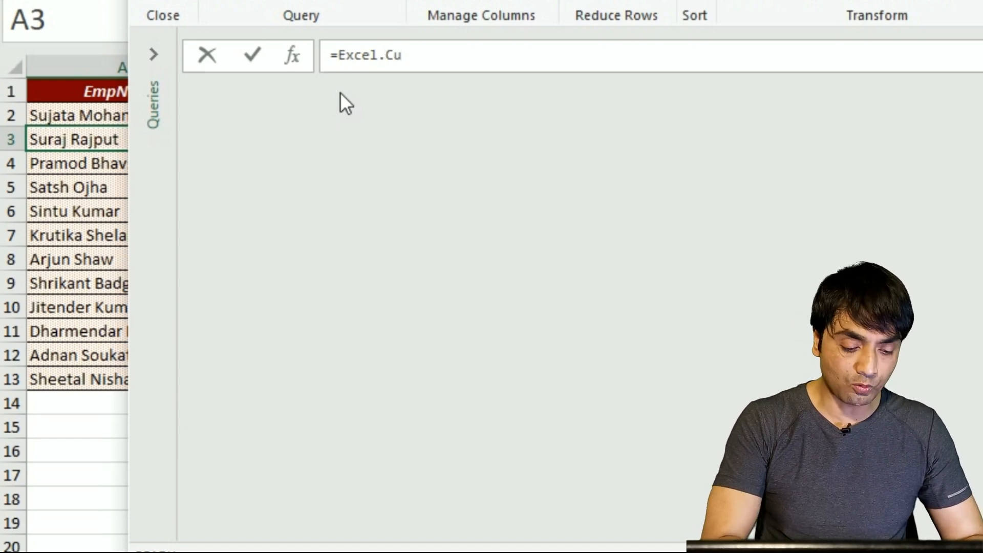
{"action": "type", "text": "rrent"}
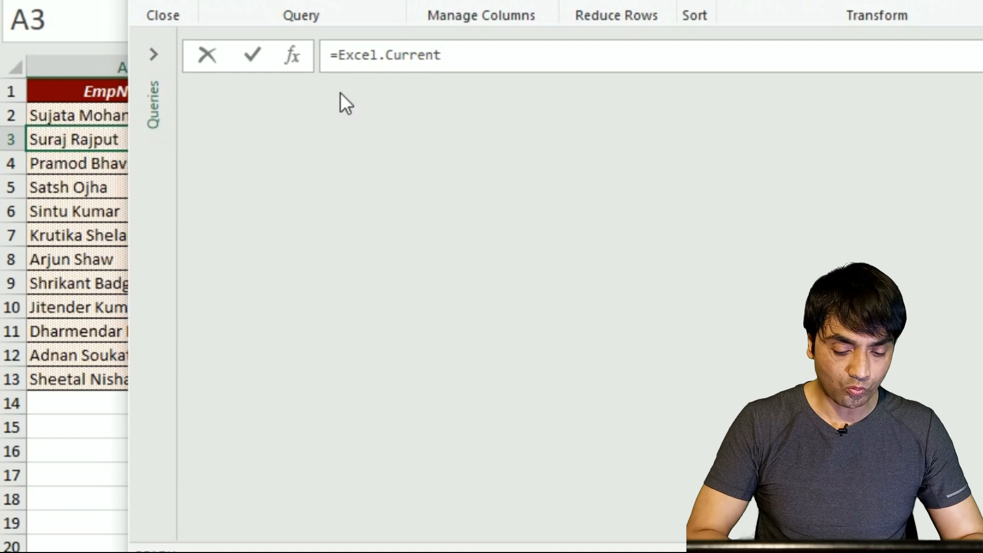
{"action": "type", "text": "Workb"}
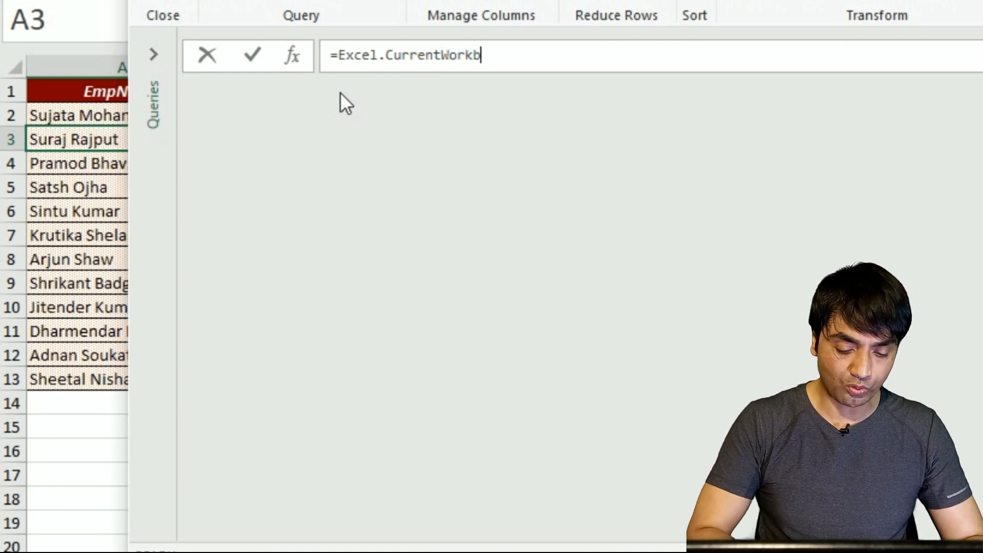
{"action": "type", "text": "ook()"}
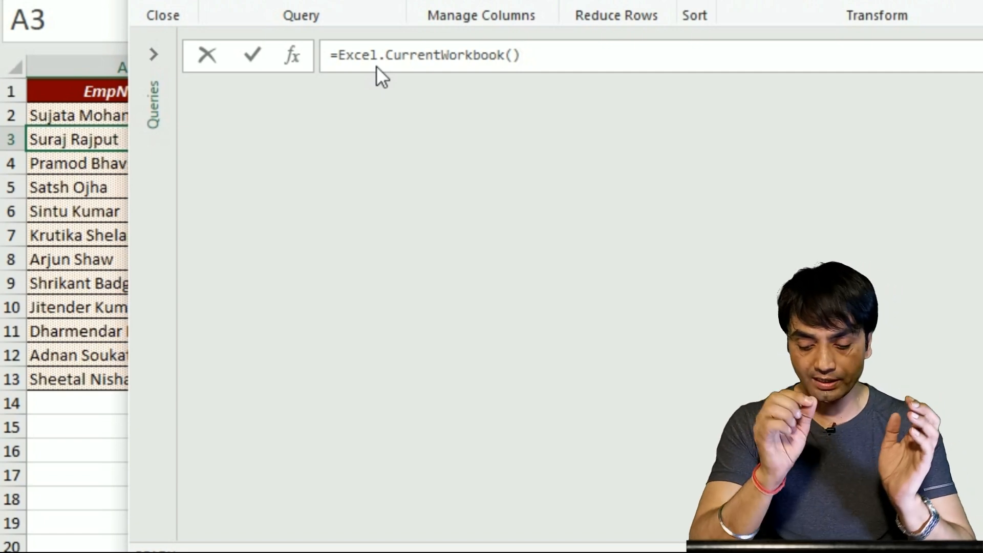
{"action": "key", "text": "Return"}
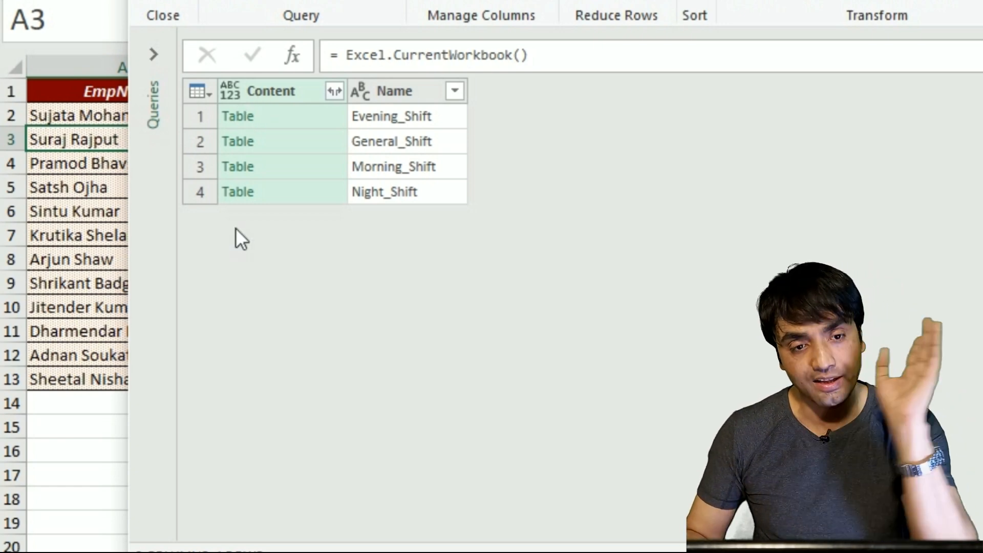
Step: View the contents of the Evening_Shift table, return to the Source step and try to open the General_Shift table
{"action": "left_click", "coordinate": [244, 122]}
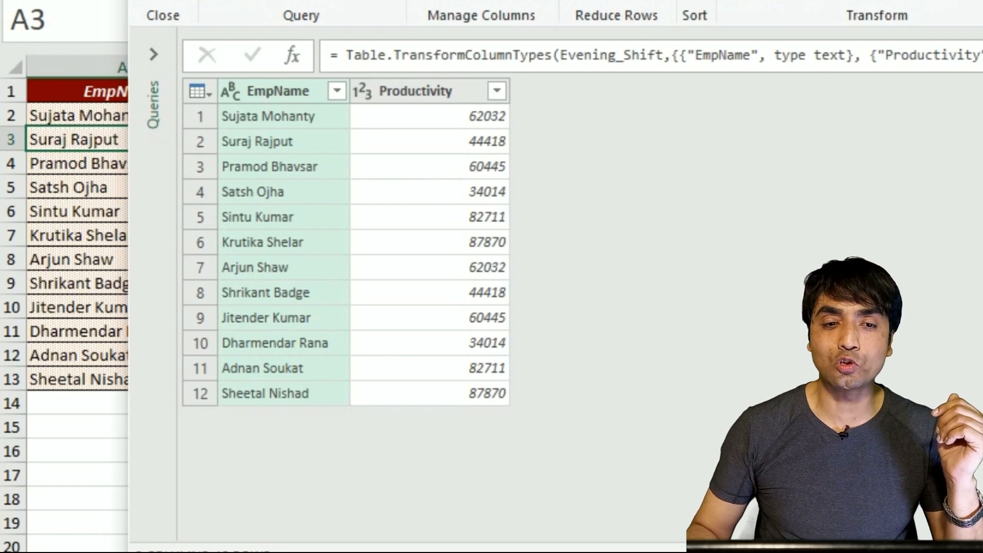
{"action": "left_click", "coordinate": [981, 210]}
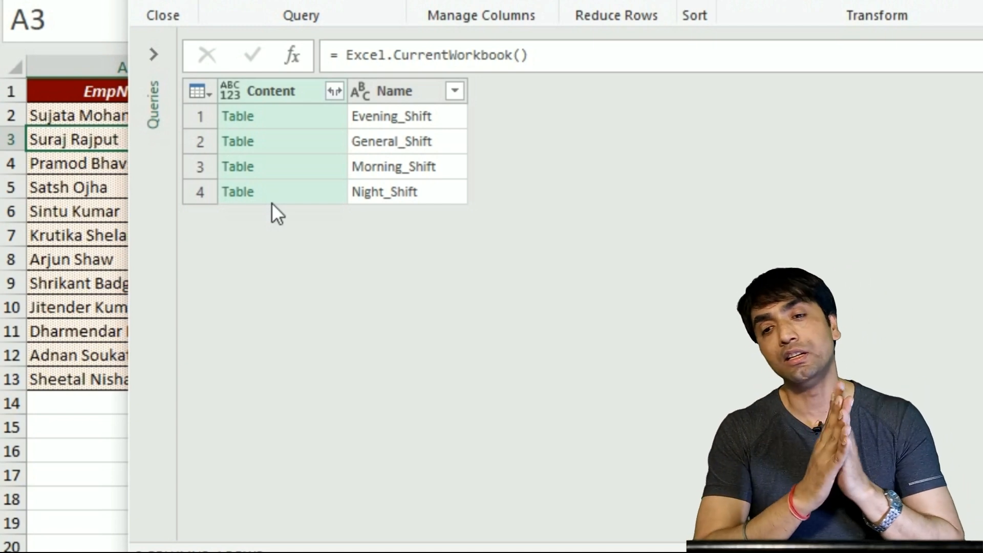
{"action": "left_click", "coordinate": [236, 152]}
{"action": "left_click", "coordinate": [234, 144]}
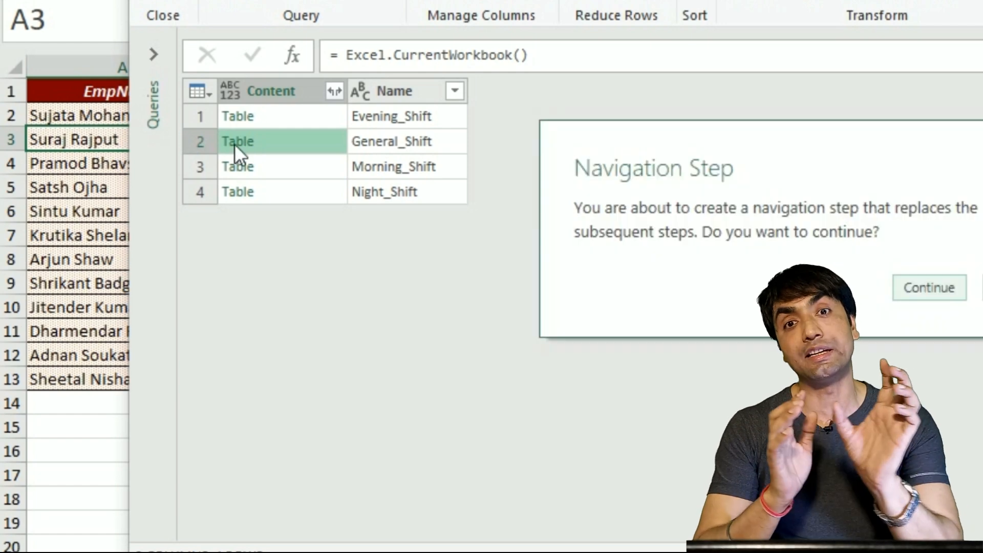
{"action": "key", "text": "Escape"}
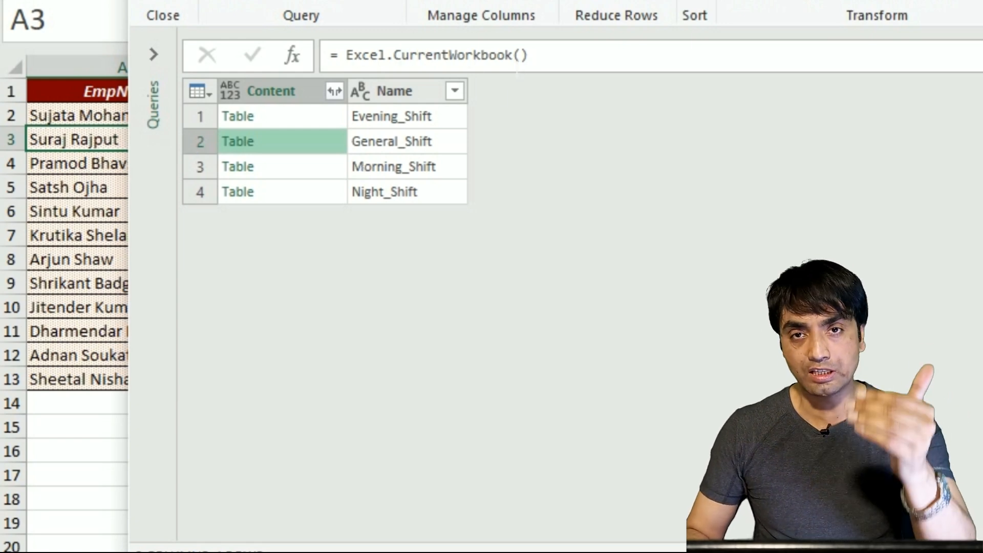
Step: Expand the Content column into EmpName and Productivity without the original column name as prefix, inserting it as an intermediate step
{"action": "left_click", "coordinate": [335, 92]}
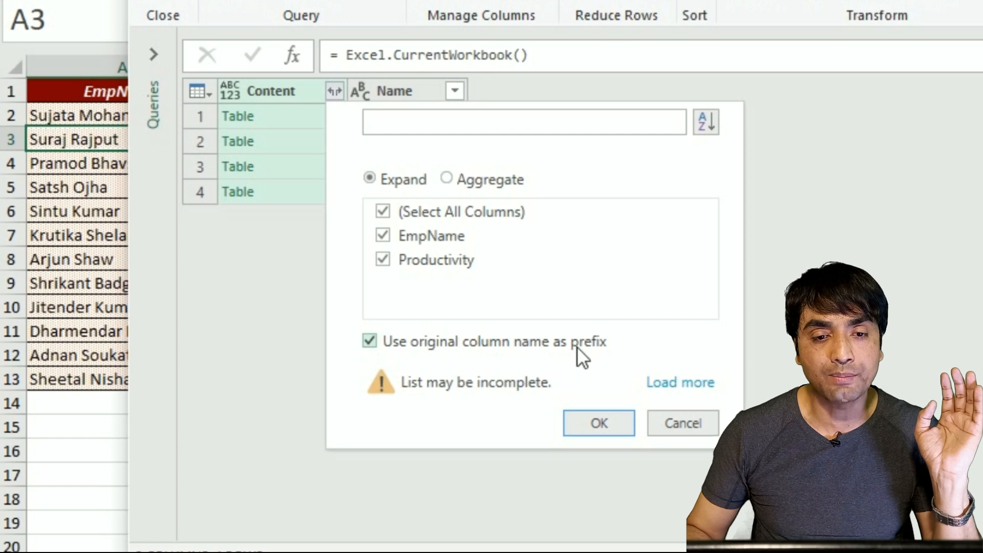
{"action": "left_click", "coordinate": [375, 340]}
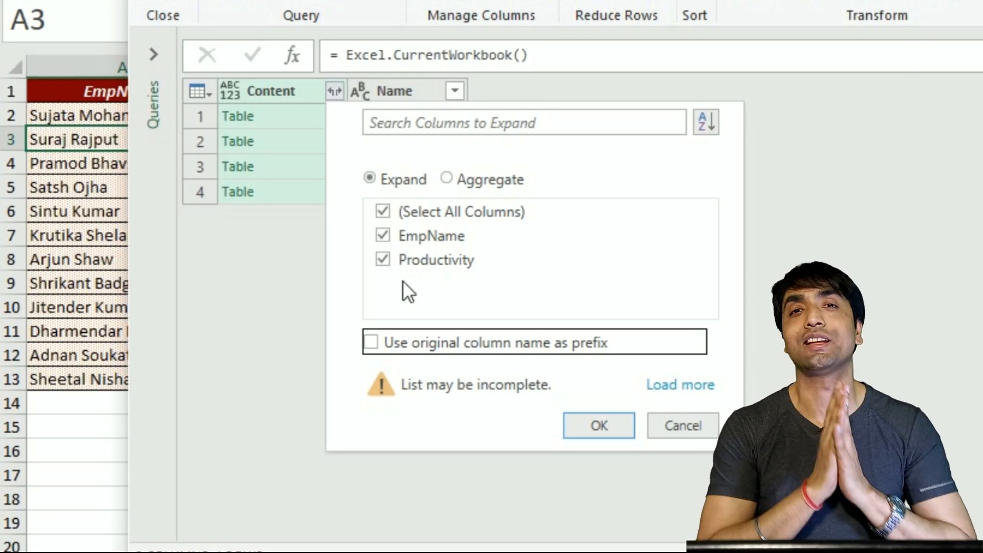
{"action": "left_click", "coordinate": [600, 425]}
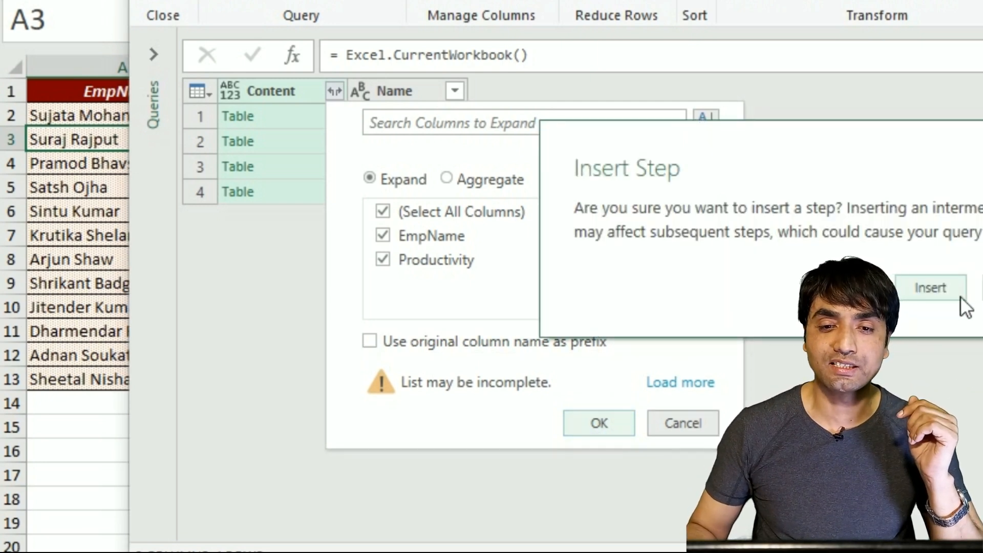
{"action": "left_click", "coordinate": [924, 291]}
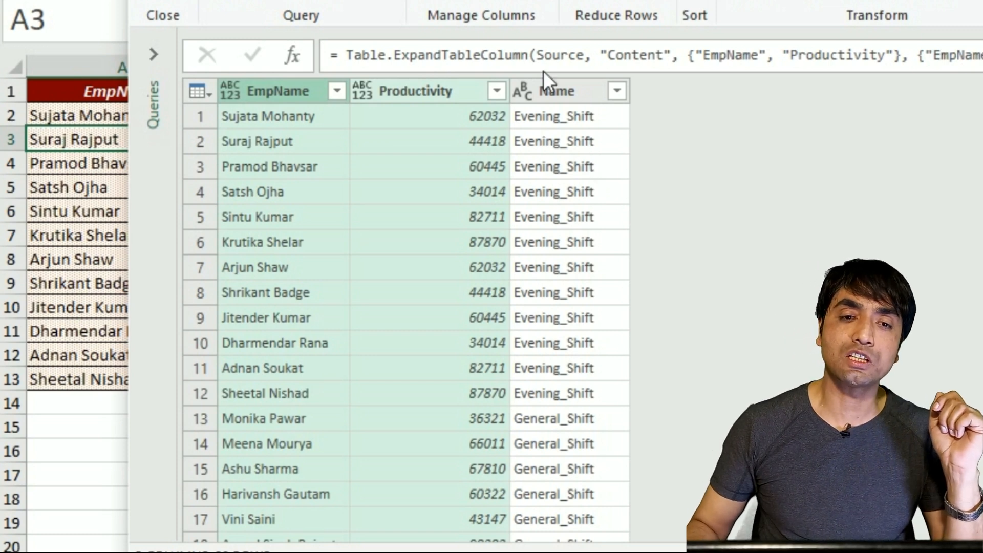
Step: Replace the text _Shift with nothing in the Name column
{"action": "left_click", "coordinate": [561, 93]}
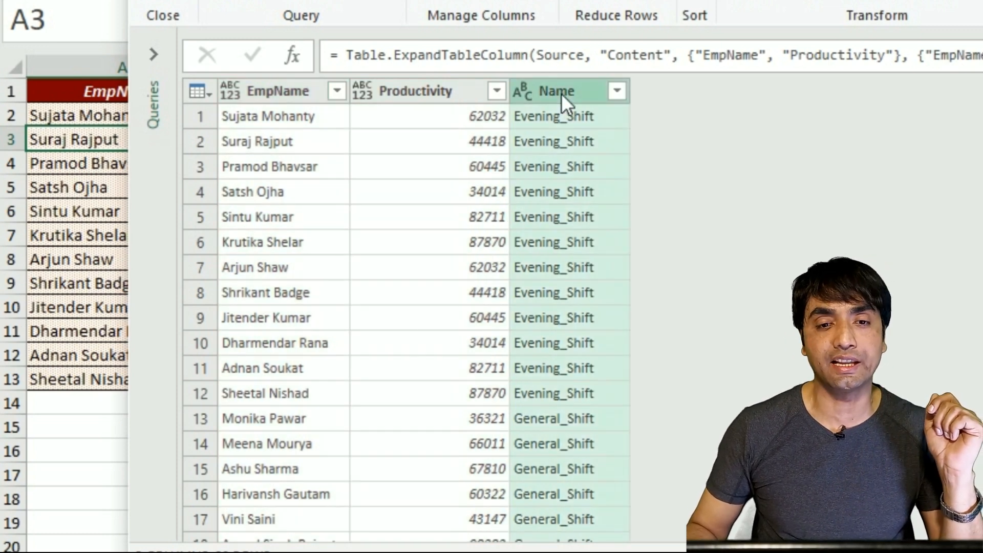
{"action": "right_click", "coordinate": [561, 96]}
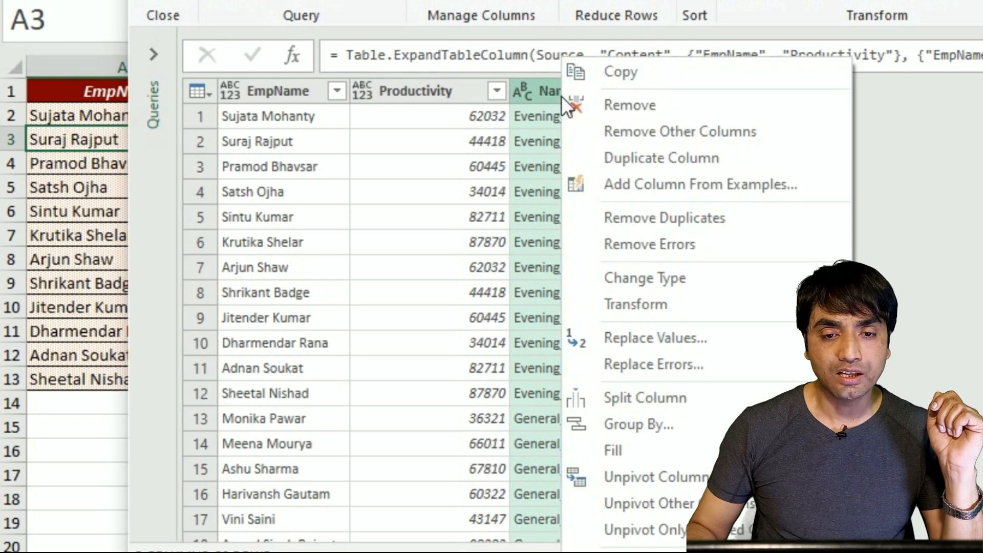
{"action": "mouse_move", "coordinate": [683, 318]}
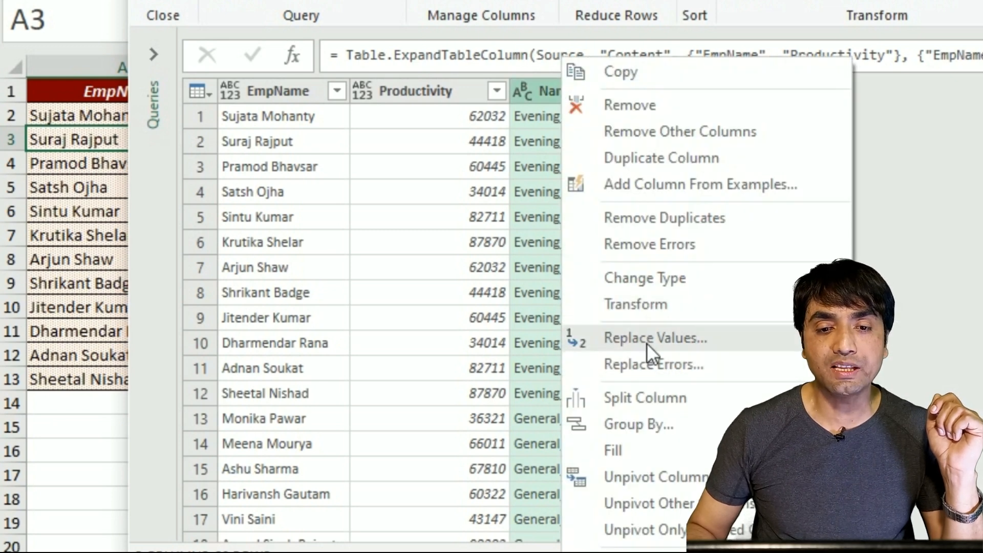
{"action": "left_click", "coordinate": [671, 344]}
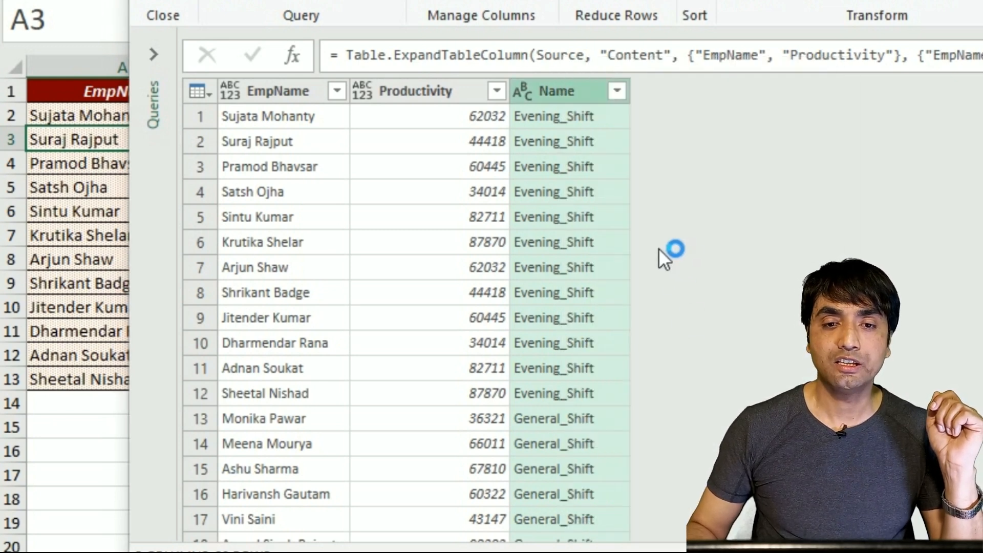
{"action": "left_click", "coordinate": [931, 288]}
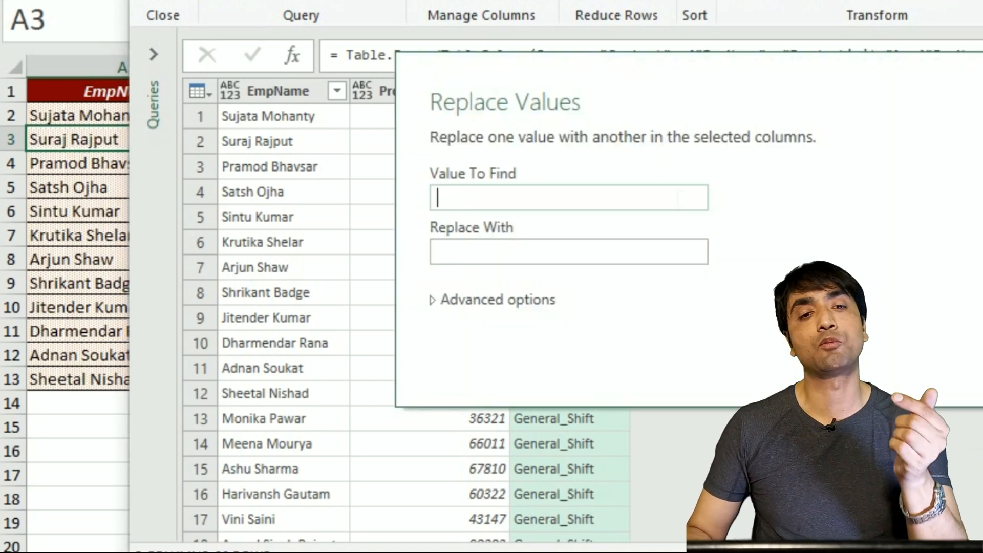
{"action": "left_click_drag", "start_coordinate": [619, 99], "coordinate": [705, 214]}
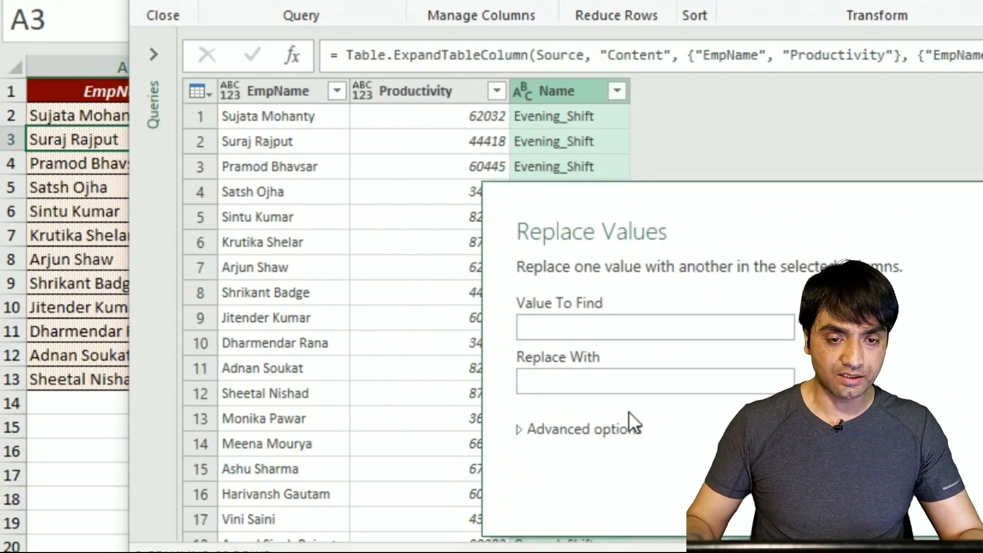
{"action": "left_click", "coordinate": [595, 328]}
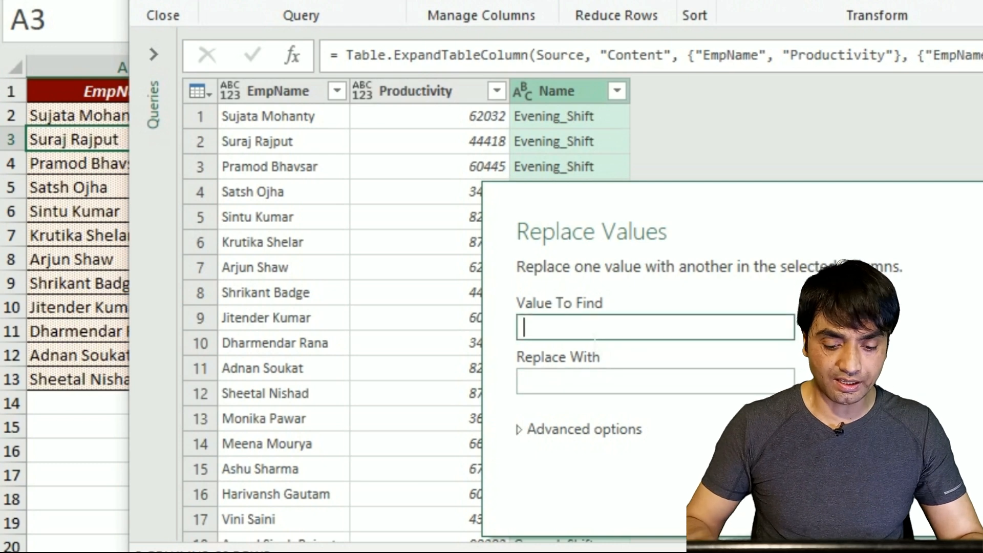
{"action": "type", "text": "_S"}
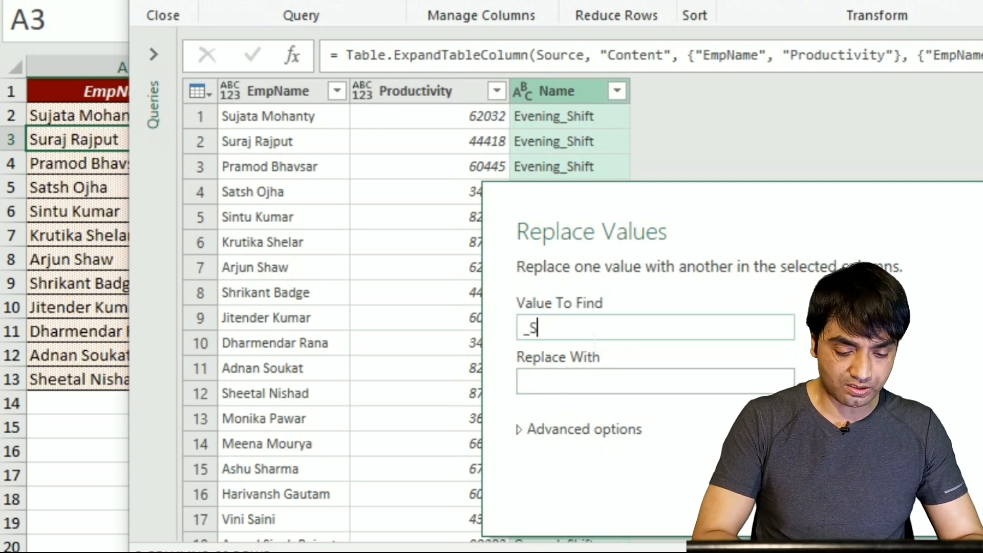
{"action": "type", "text": "hift"}
{"action": "left_click", "coordinate": [567, 383]}
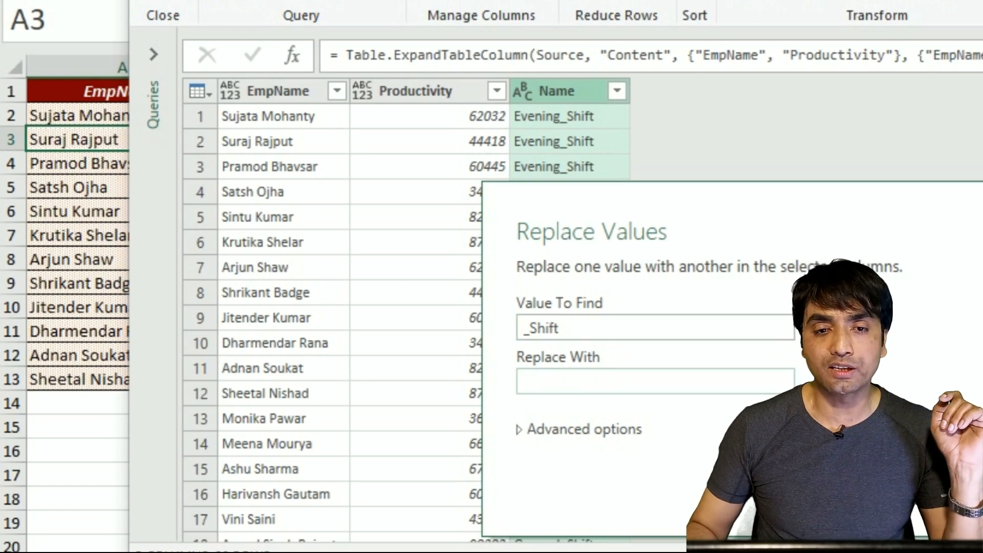
{"action": "key", "text": "Return"}
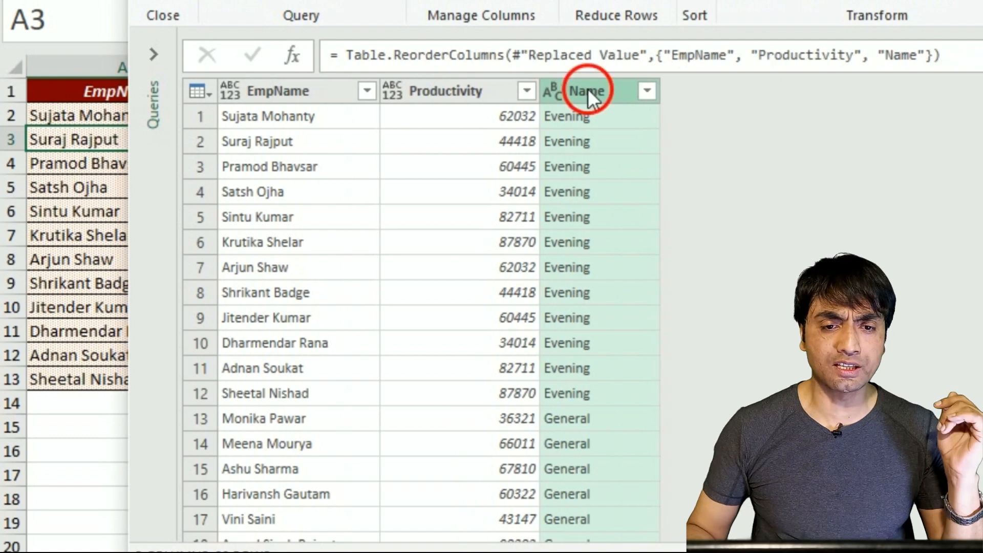
Step: Move the Name column in front of the EmpName column
{"action": "left_click_drag", "start_coordinate": [588, 88], "coordinate": [279, 100]}
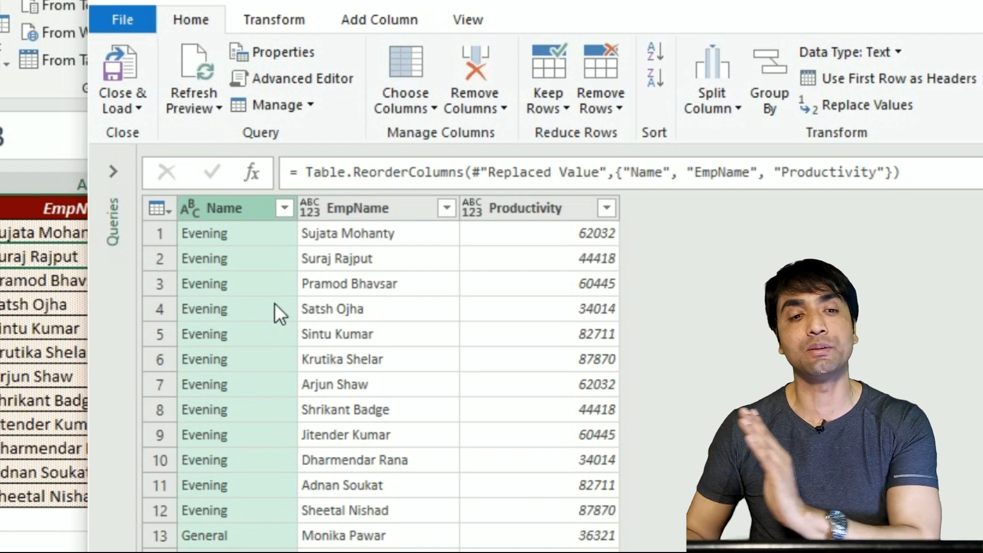
{"action": "left_click", "coordinate": [228, 281]}
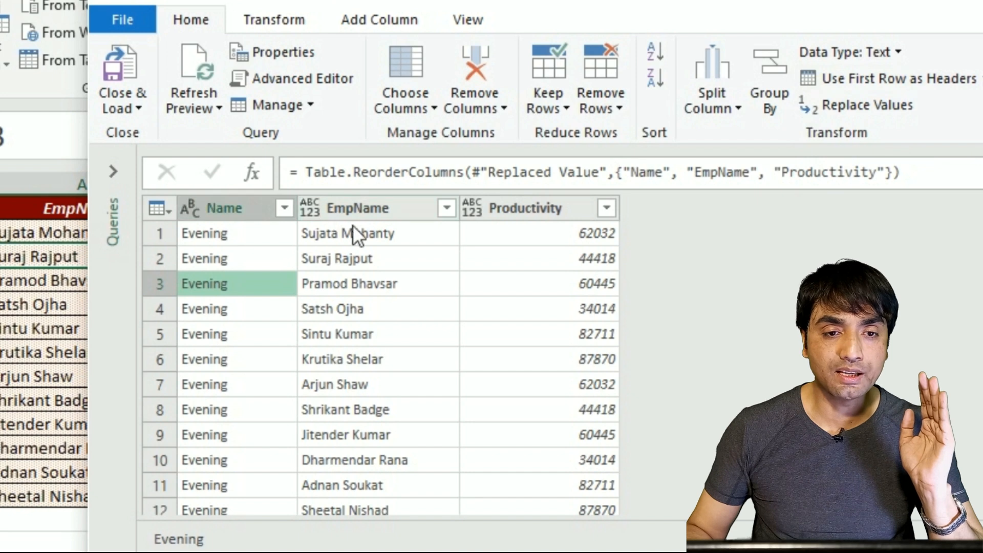
Step: Set the data type of EmpName to Text and of Productivity to Whole Number
{"action": "left_click", "coordinate": [376, 211]}
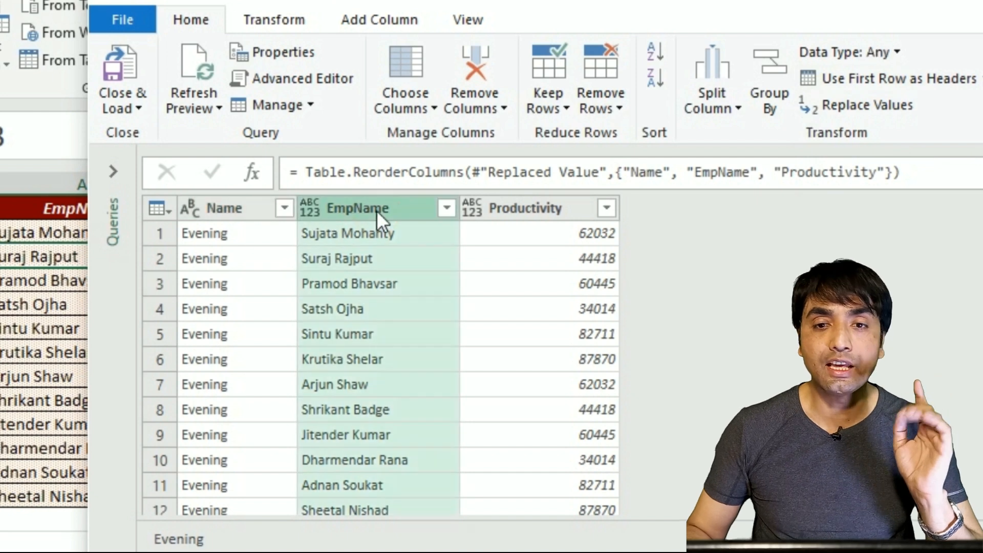
{"action": "left_click", "coordinate": [900, 53]}
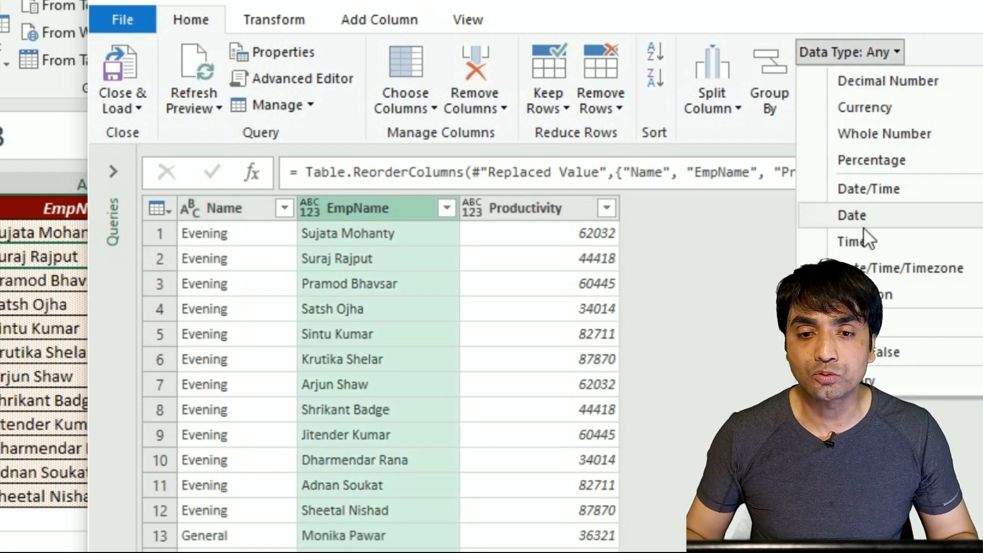
{"action": "left_click", "coordinate": [853, 323]}
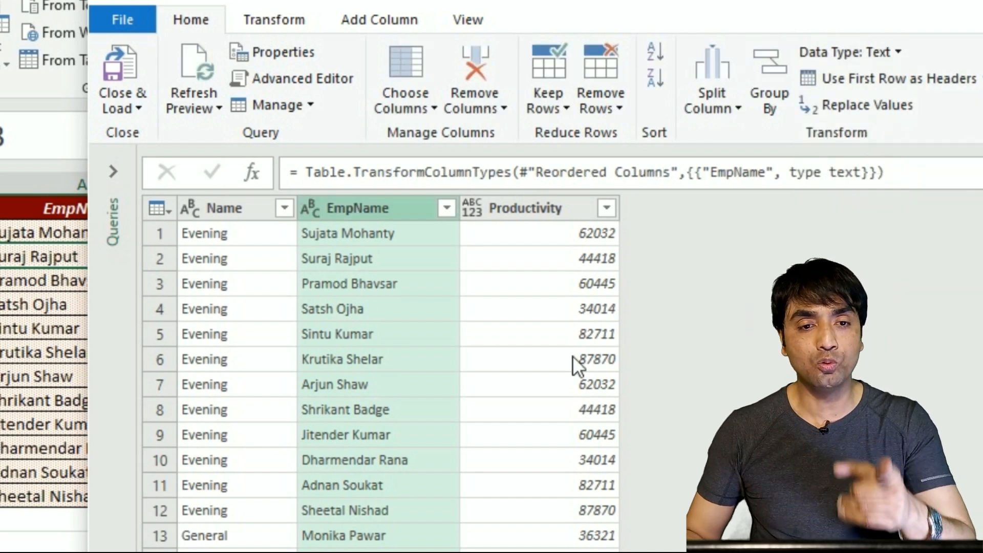
{"action": "left_click", "coordinate": [582, 217]}
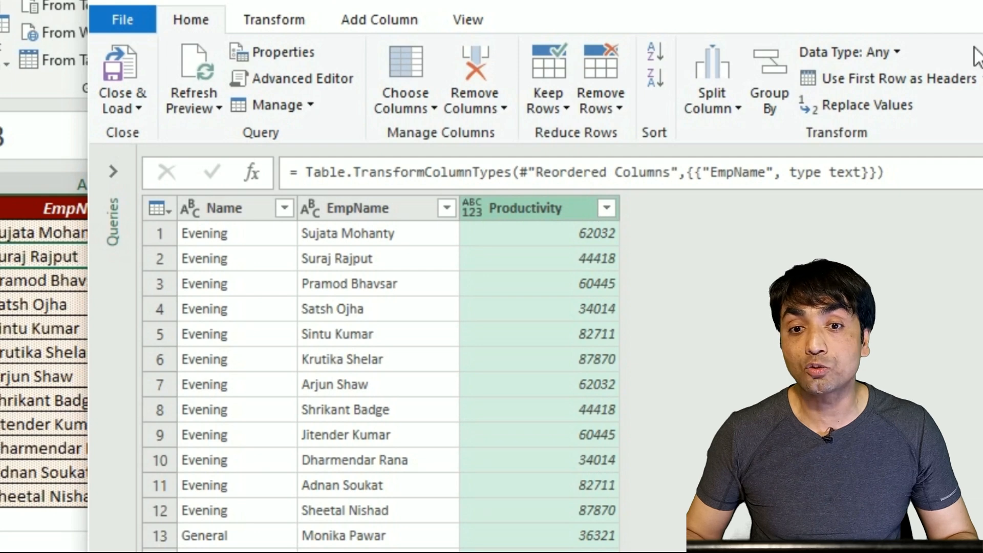
{"action": "left_click", "coordinate": [900, 50]}
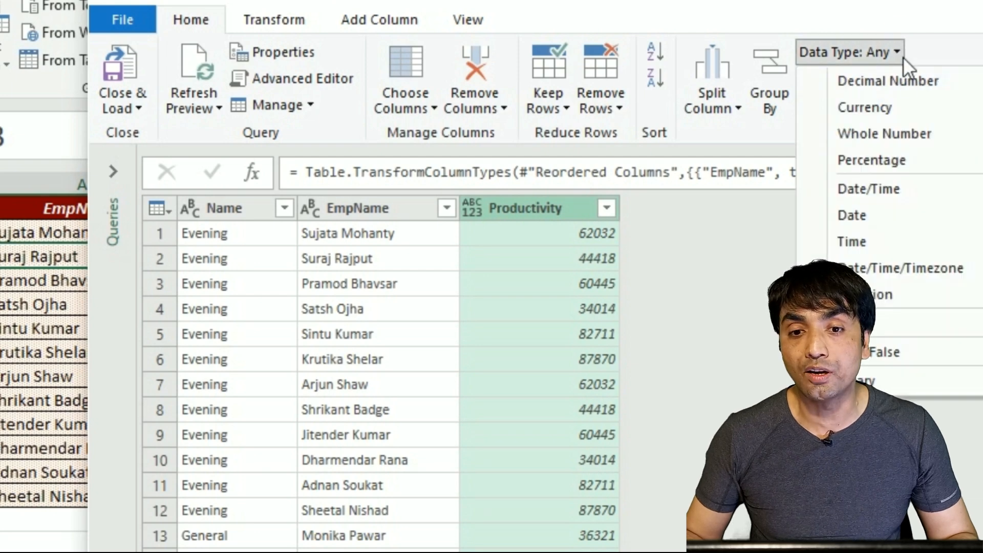
{"action": "left_click", "coordinate": [867, 134]}
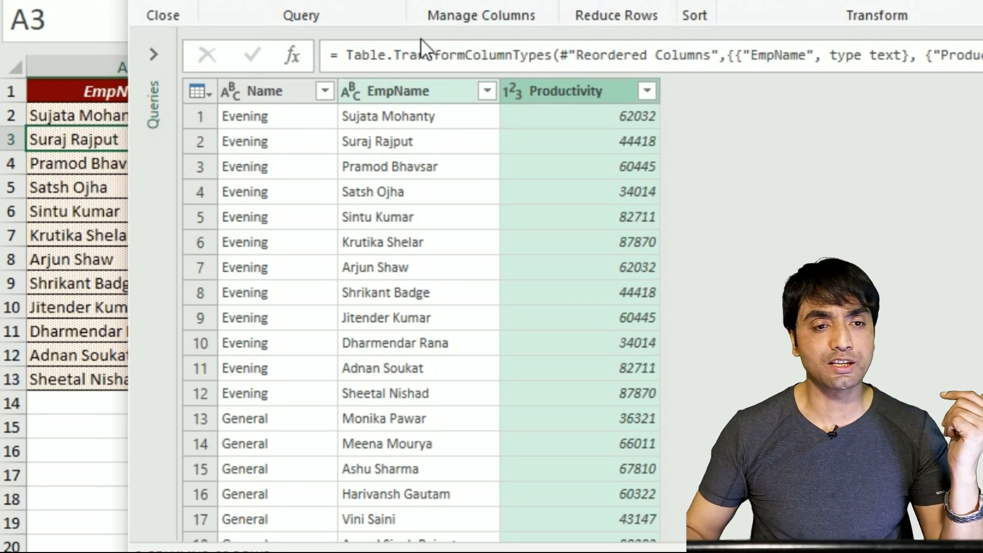
Step: Close and load the query into the workbook and look through the combined shift table
{"action": "left_click", "coordinate": [183, 4]}
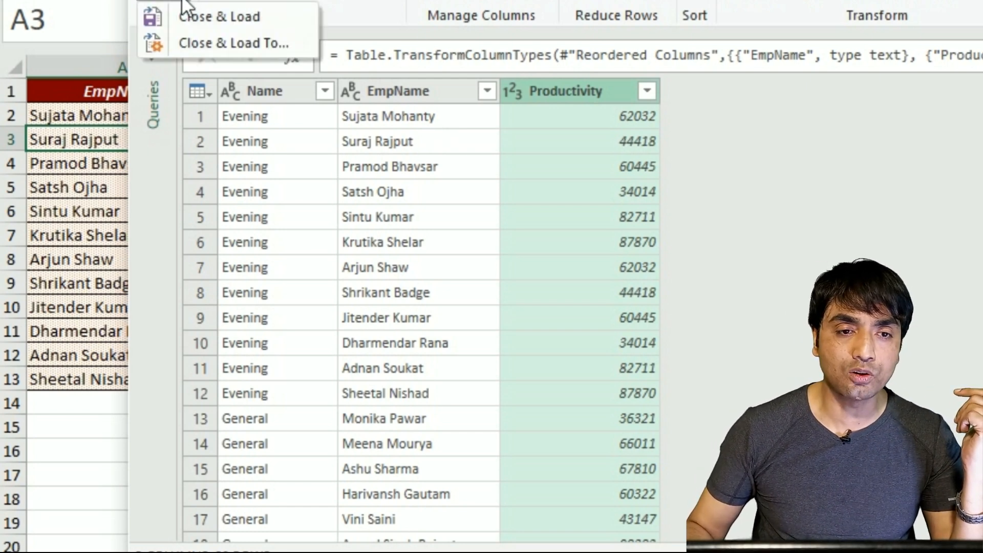
{"action": "left_click", "coordinate": [213, 25]}
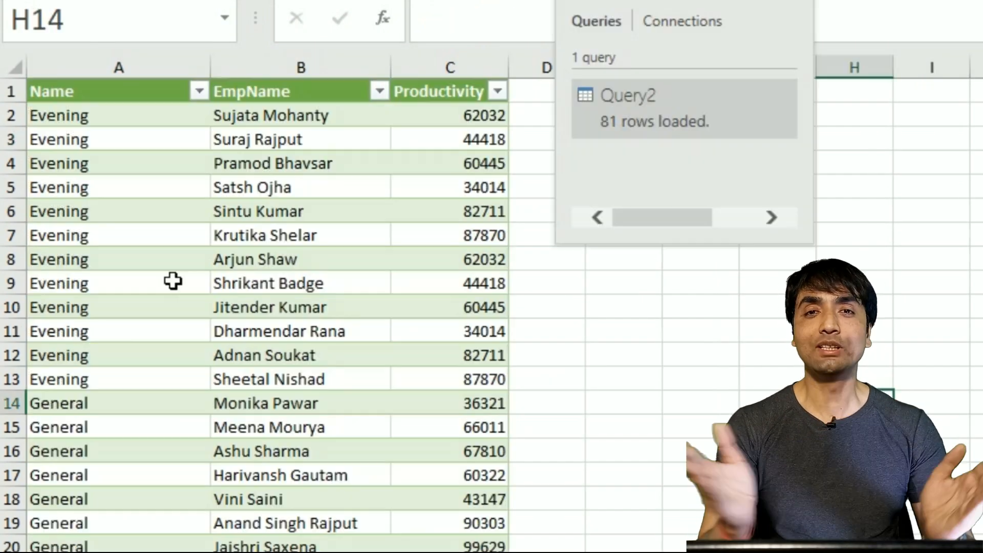
{"action": "scroll", "coordinate": [173, 280], "scroll_direction": "down", "scroll_amount": 12}
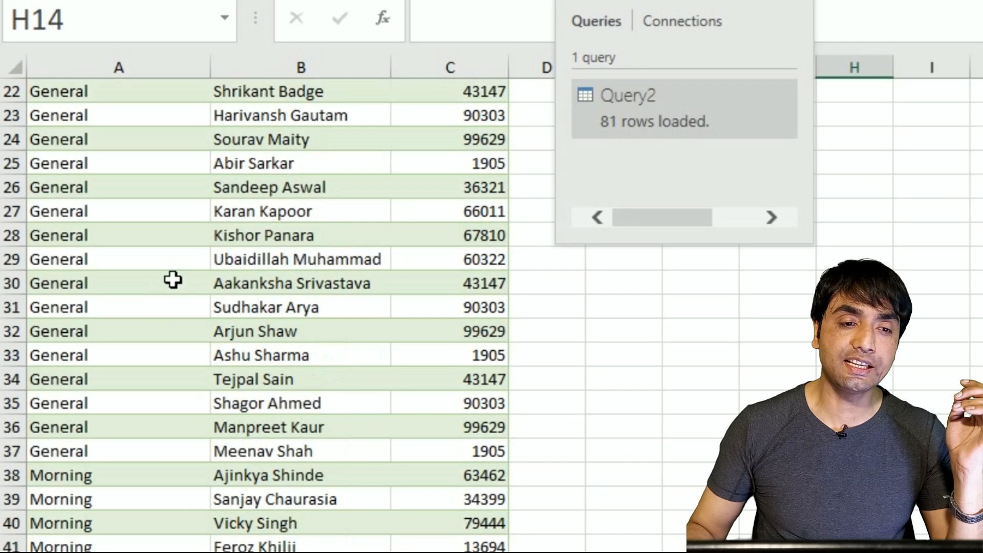
{"action": "scroll", "coordinate": [173, 281], "scroll_direction": "up", "scroll_amount": 12}
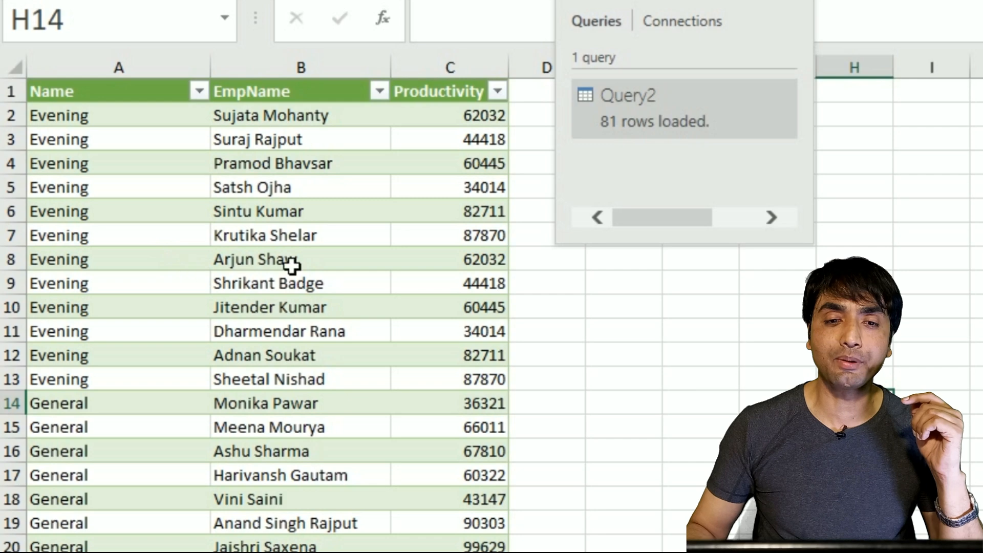
Step: Refresh Query2 twice in the workbook
{"action": "right_click", "coordinate": [637, 113]}
{"action": "left_click", "coordinate": [691, 267]}
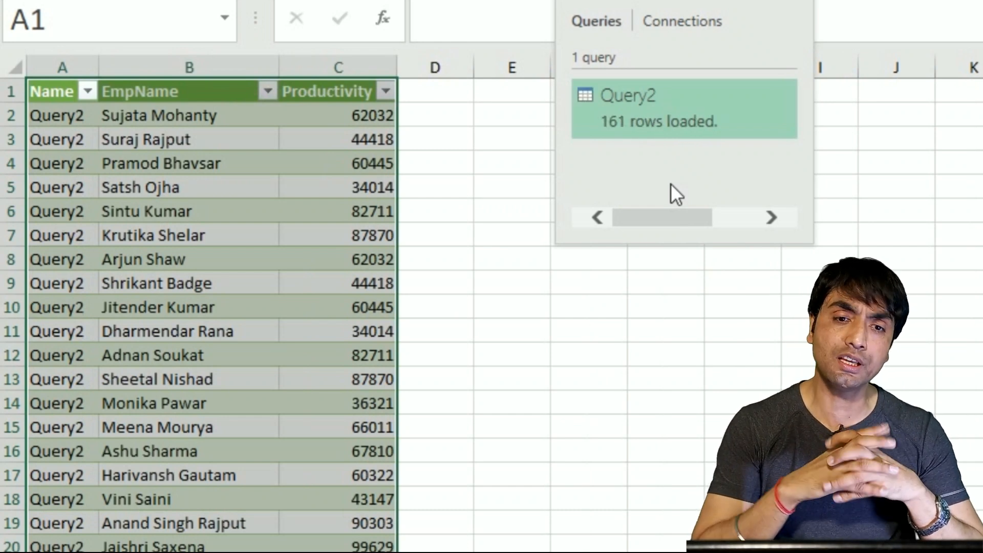
{"action": "right_click", "coordinate": [660, 107]}
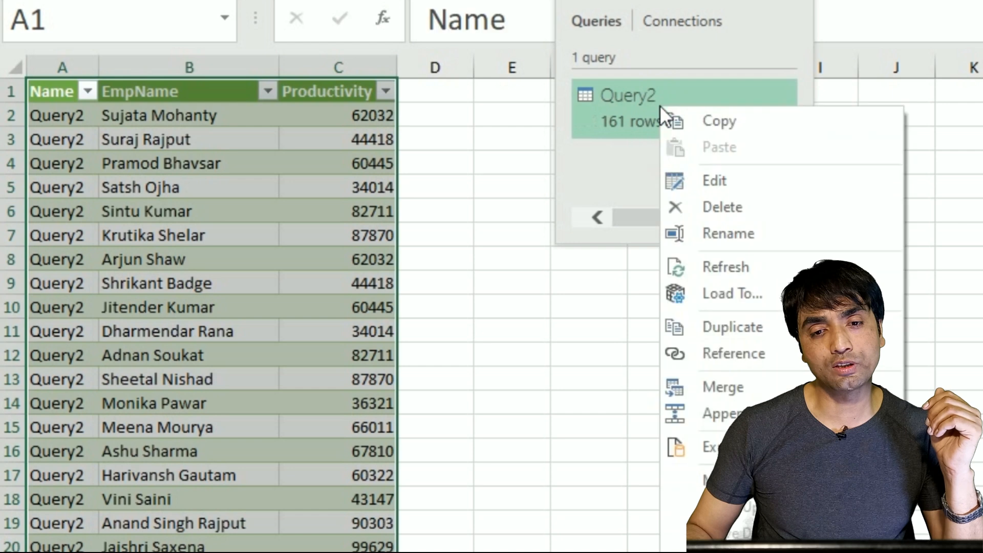
{"action": "left_click", "coordinate": [752, 267]}
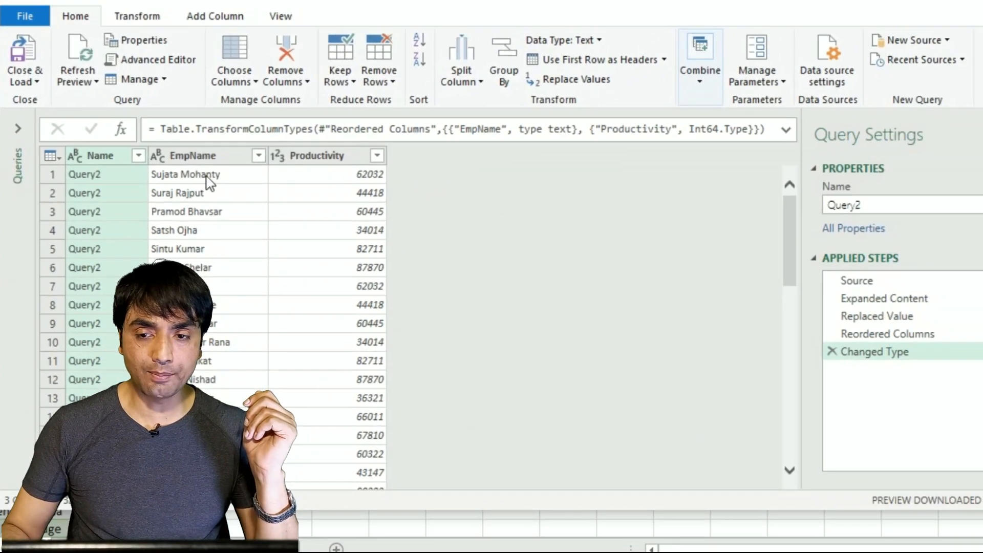
Step: Return to the Source step of Query2 and refresh its preview of the workbook's tables
{"action": "left_click", "coordinate": [857, 284]}
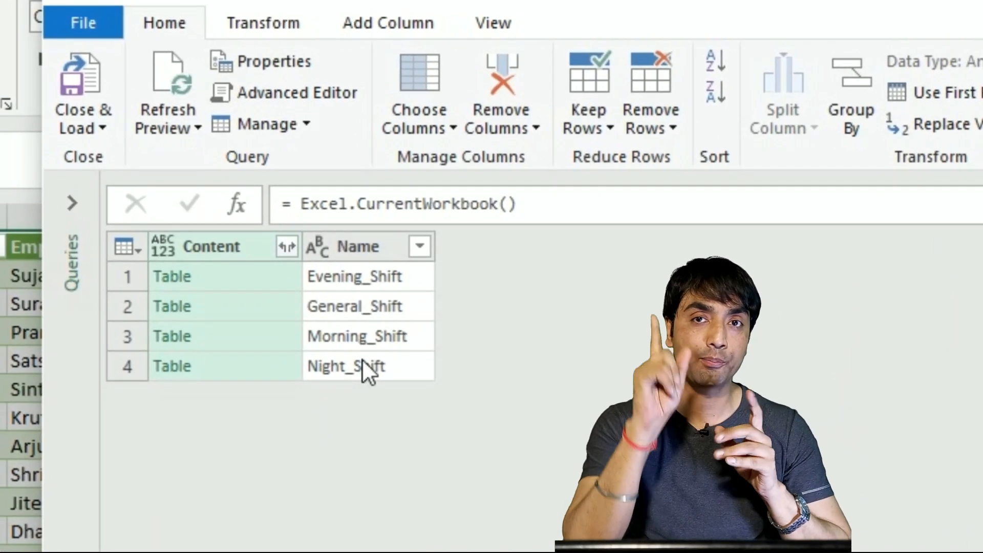
{"action": "left_click", "coordinate": [175, 129]}
{"action": "left_click", "coordinate": [246, 162]}
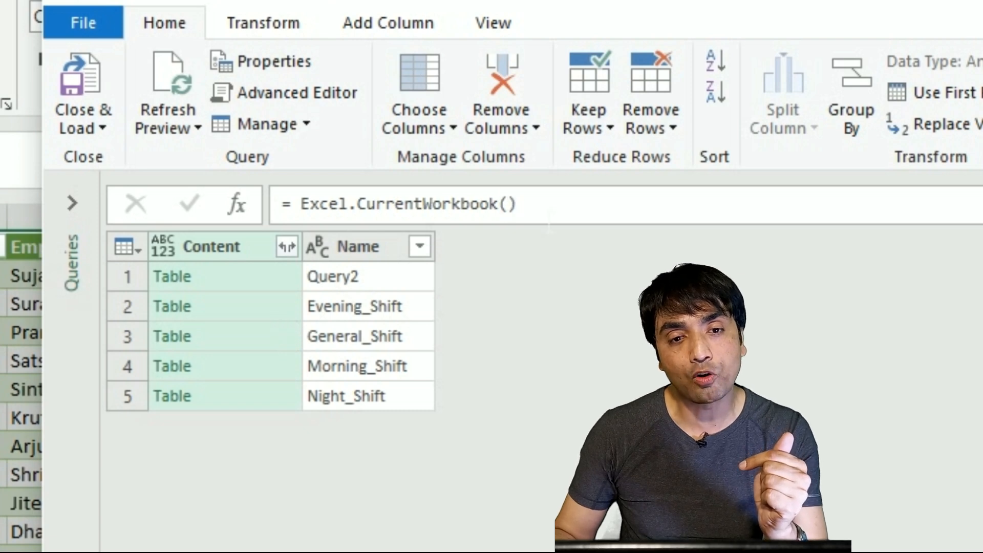
{"action": "left_click", "coordinate": [549, 218]}
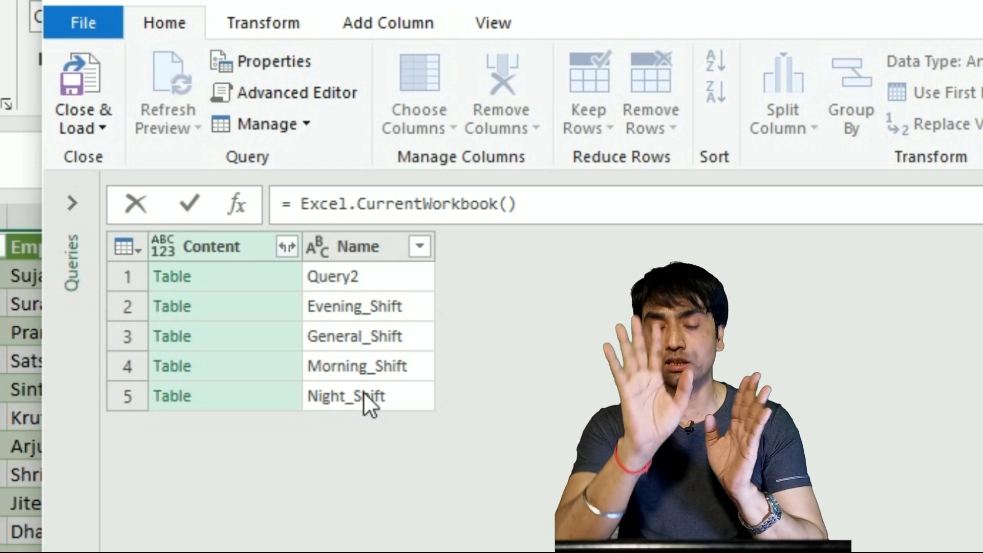
Step: Insert a filter step after Source that keeps only the tables whose Name ends with "_Shift"
{"action": "left_click", "coordinate": [419, 248]}
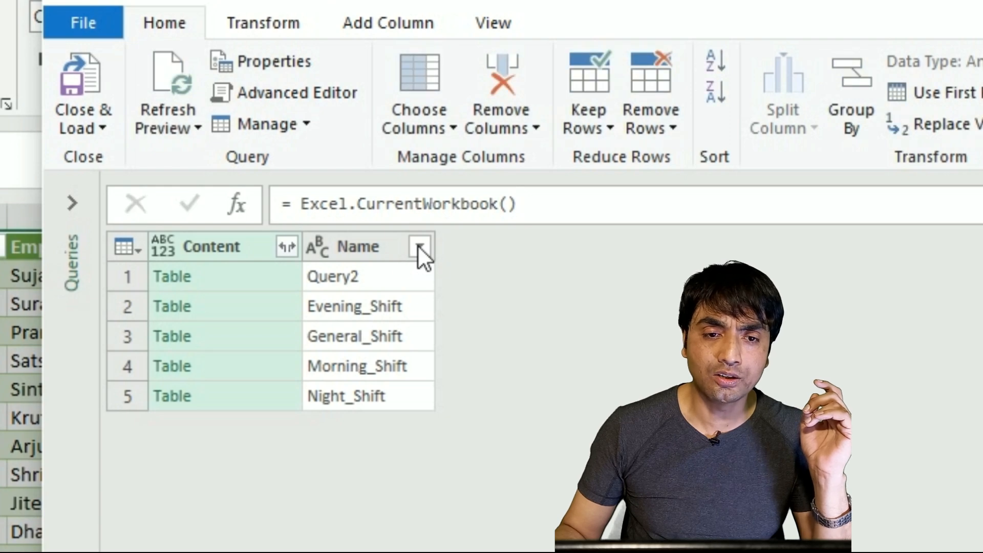
{"action": "left_click", "coordinate": [419, 248]}
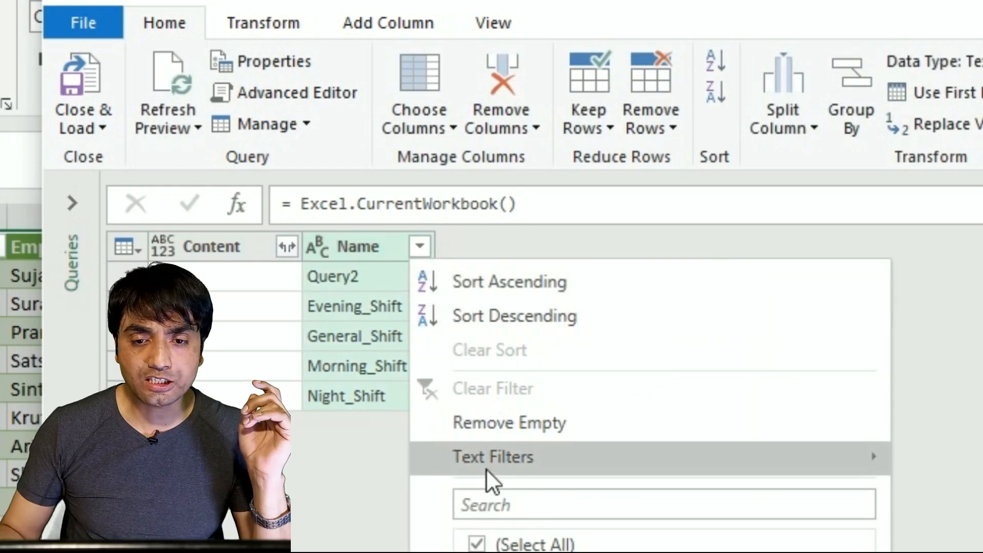
{"action": "mouse_move", "coordinate": [486, 468]}
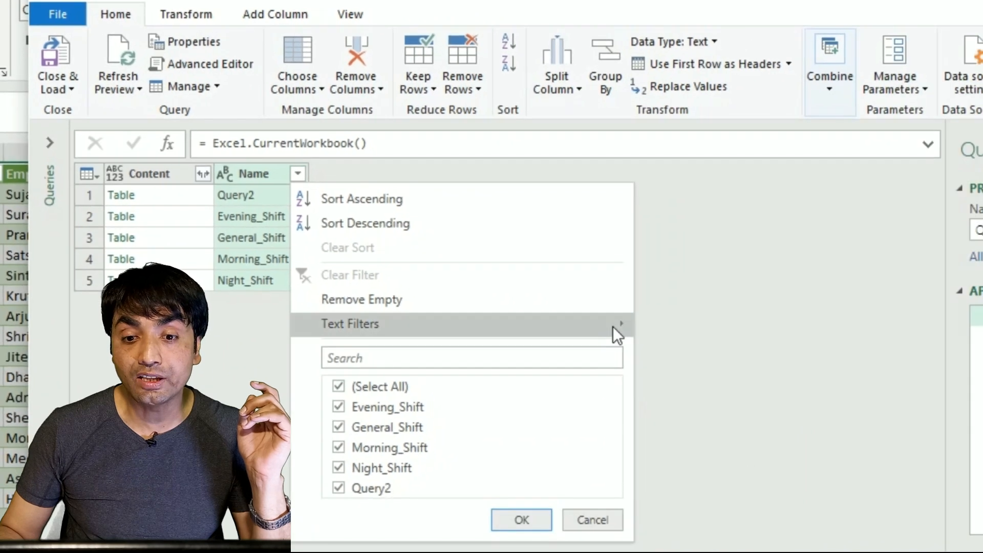
{"action": "mouse_move", "coordinate": [617, 333]}
{"action": "left_click", "coordinate": [709, 432]}
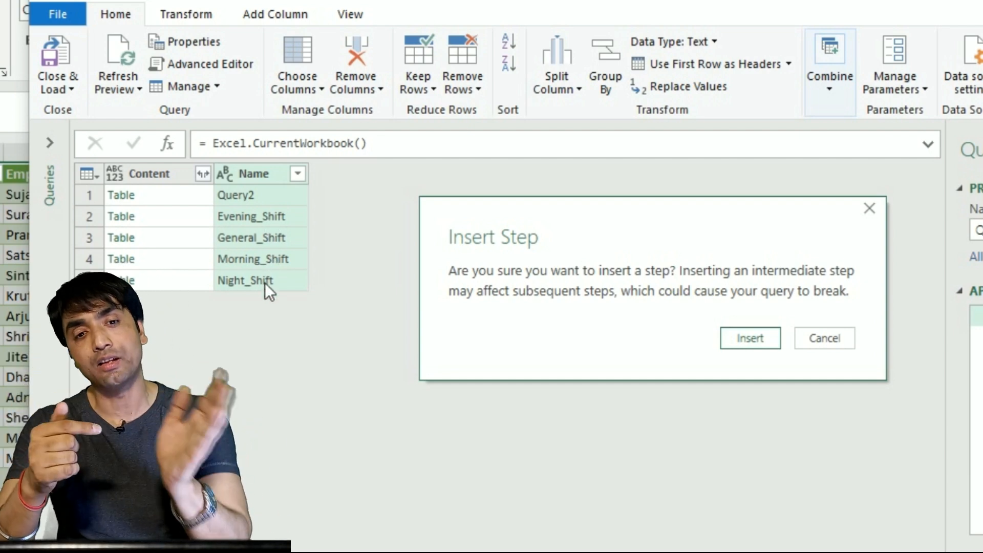
{"action": "left_click", "coordinate": [744, 338]}
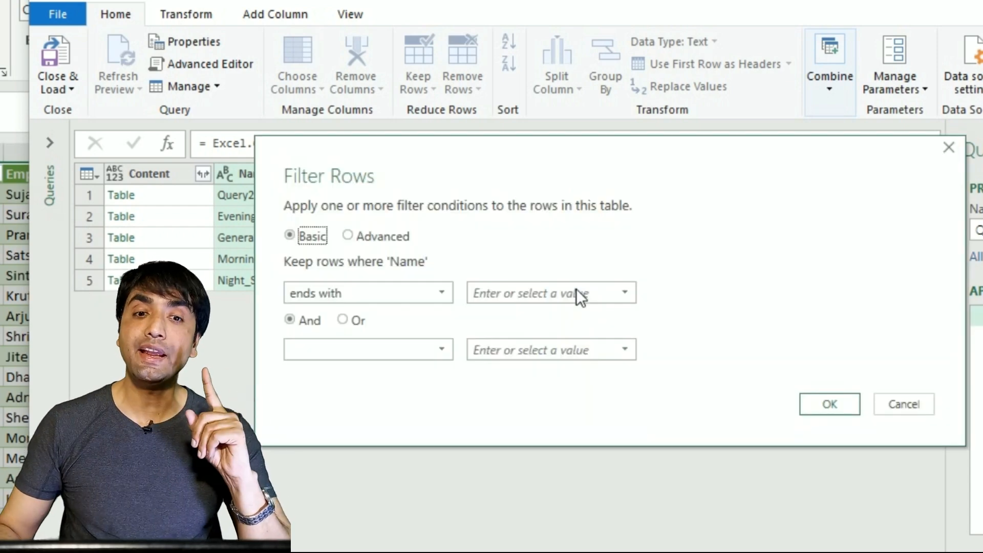
{"action": "left_click", "coordinate": [474, 293]}
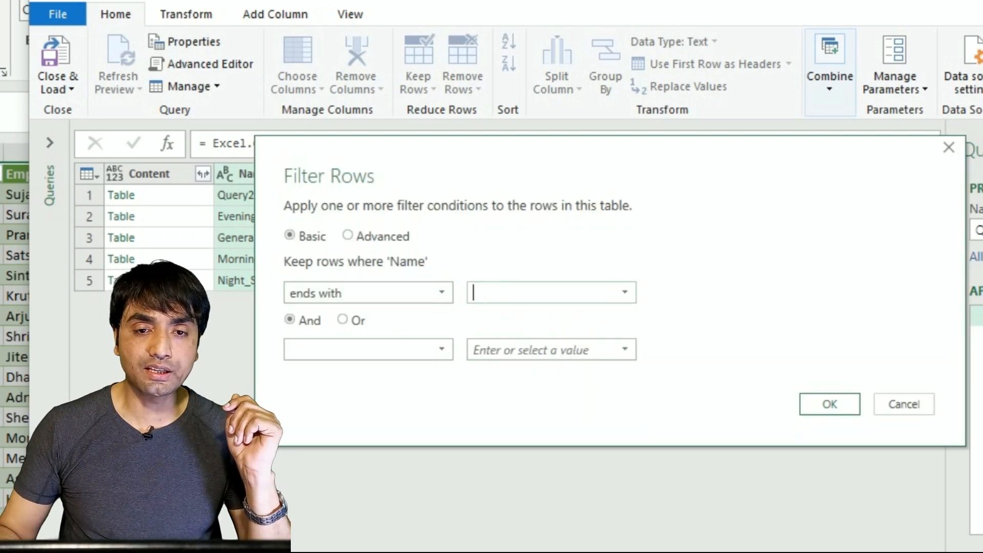
{"action": "left_click_drag", "start_coordinate": [485, 154], "coordinate": [549, 228]}
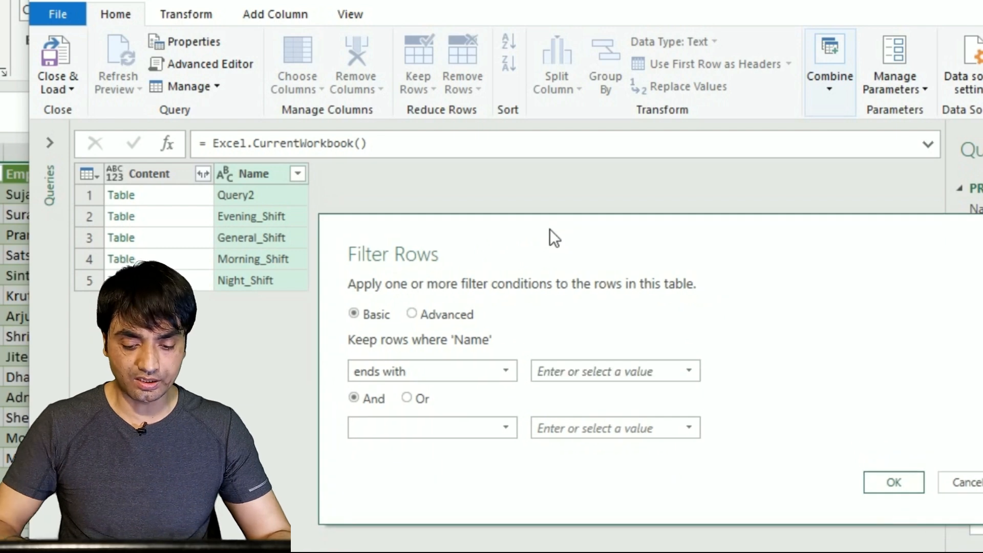
{"action": "type", "text": "_Shift"}
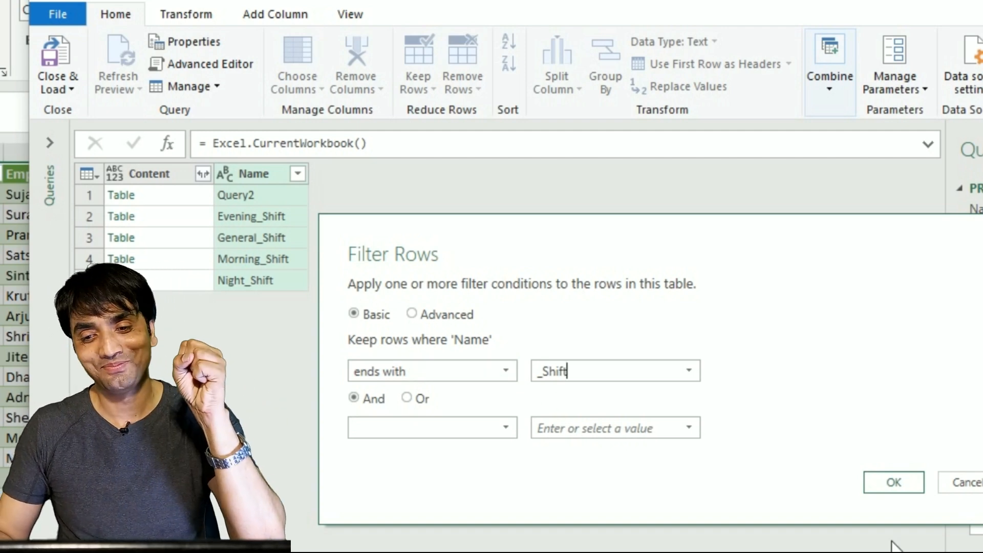
{"action": "left_click", "coordinate": [895, 483]}
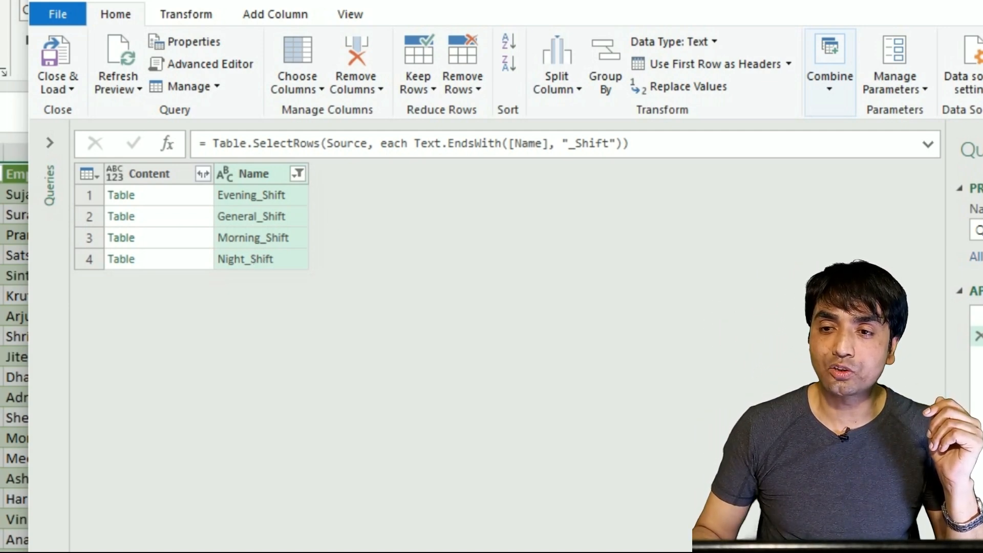
Step: Close the query editor keeping the changes, and refresh Query2 in the workbook
{"action": "key", "text": "alt+F4"}
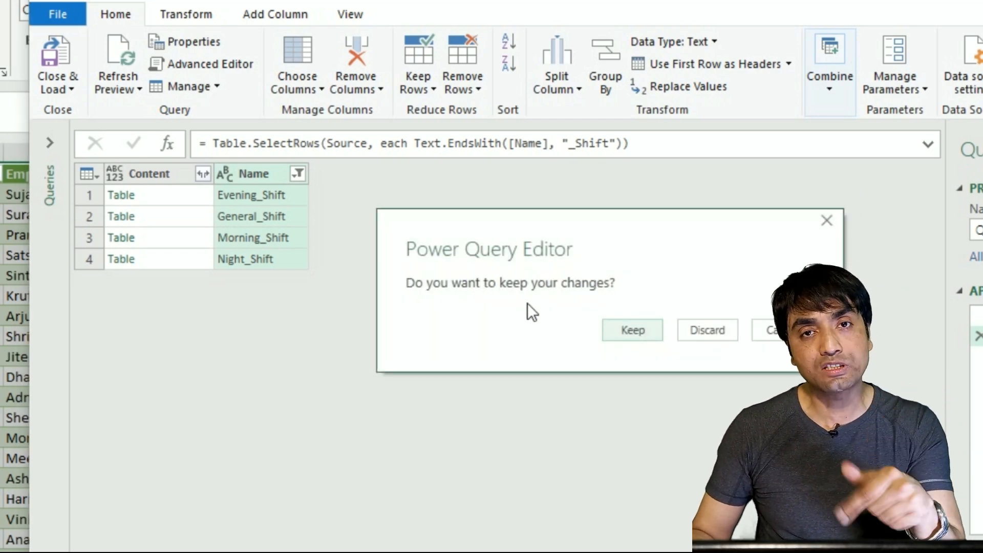
{"action": "left_click", "coordinate": [642, 334]}
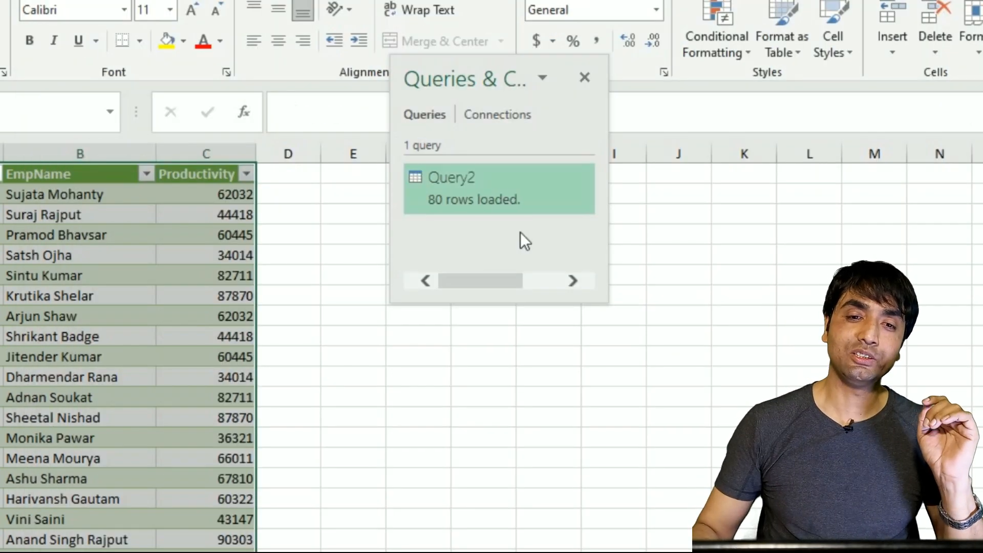
{"action": "right_click", "coordinate": [444, 195]}
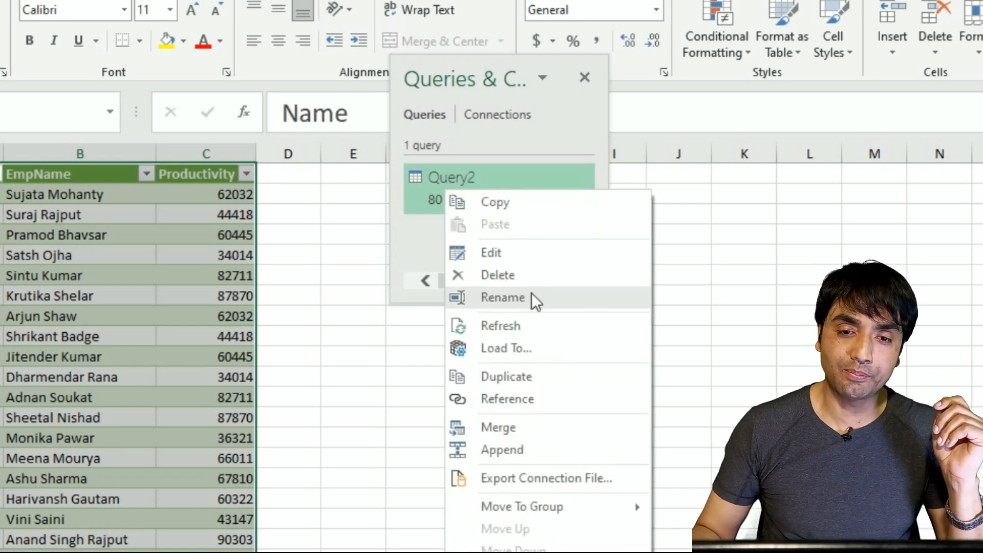
{"action": "left_click", "coordinate": [506, 326]}
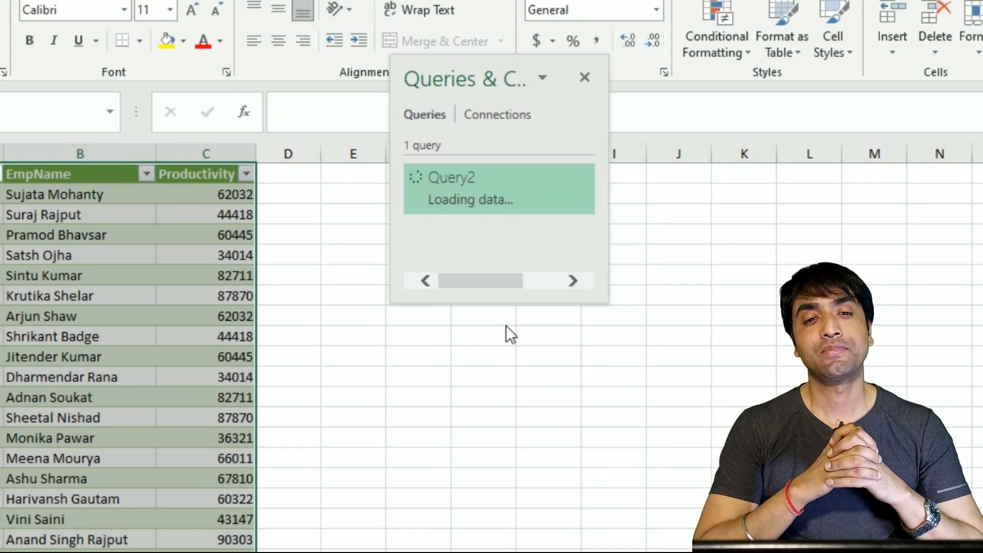